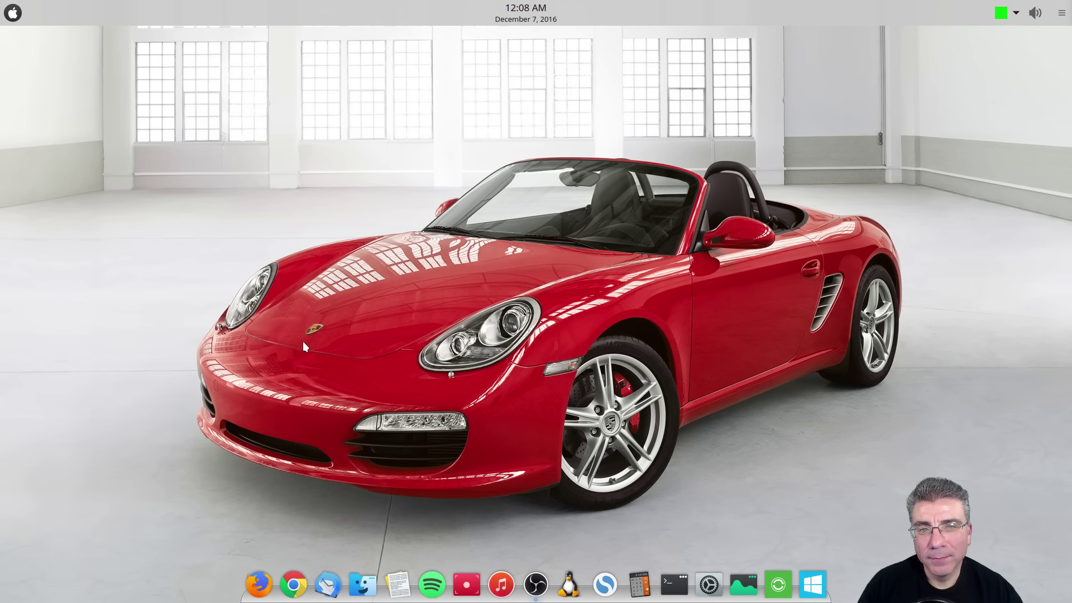
- Launch System Settings and open Multimedia's Audio Volume page, showing Notification Sounds at 0%
{"action": "left_click", "coordinate": [709, 583]}
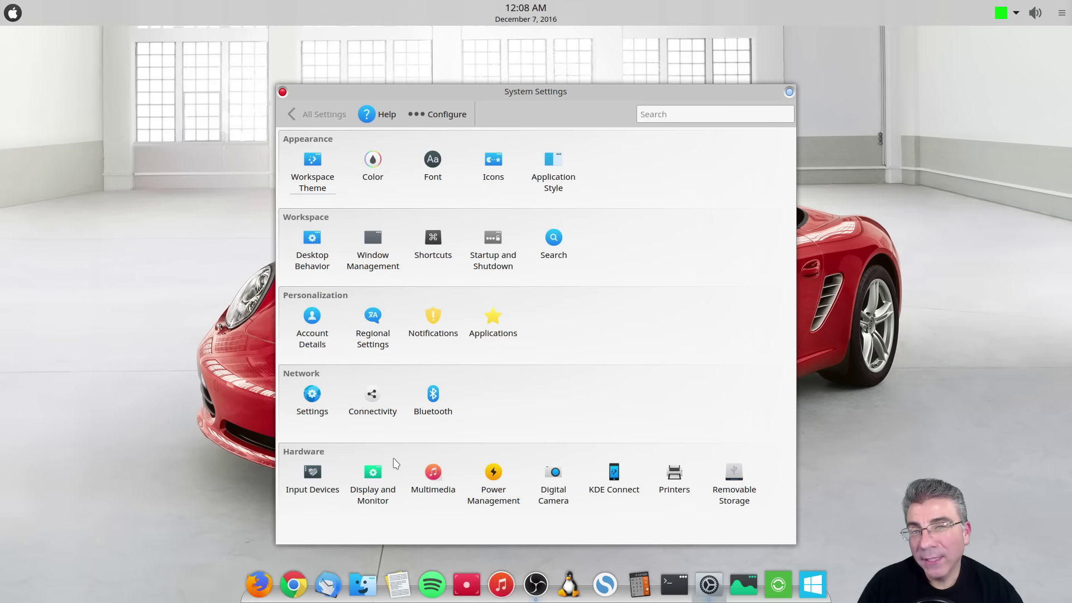
{"action": "mouse_move", "coordinate": [363, 478]}
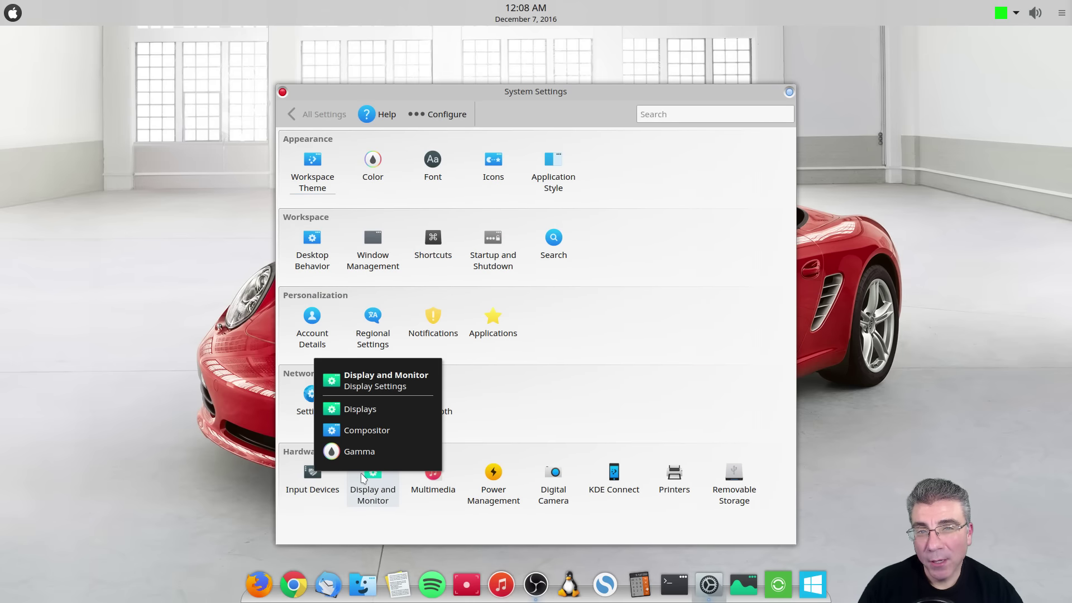
{"action": "left_click", "coordinate": [433, 478]}
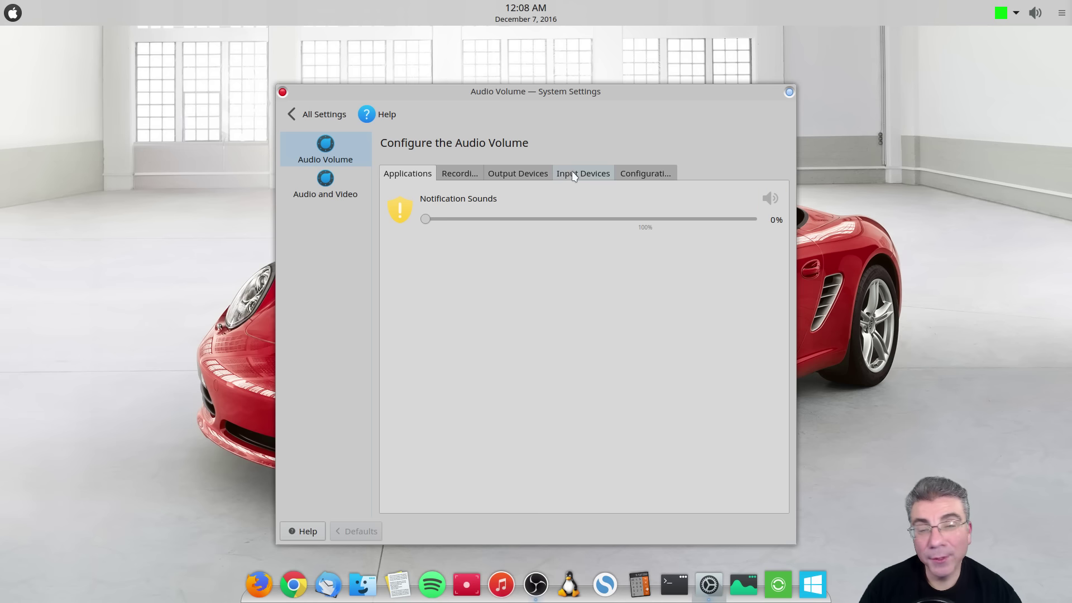
- Check the Recording, Output Devices and Input Devices tabs, ending on the Yeti microphone at 95%
{"action": "left_click", "coordinate": [468, 174]}
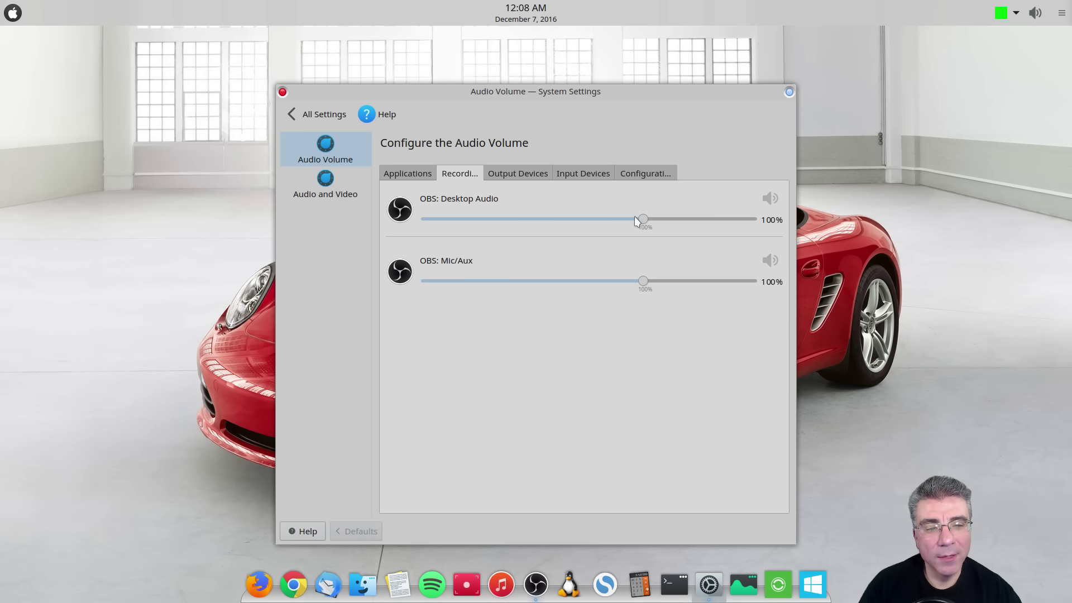
{"action": "left_click", "coordinate": [515, 176]}
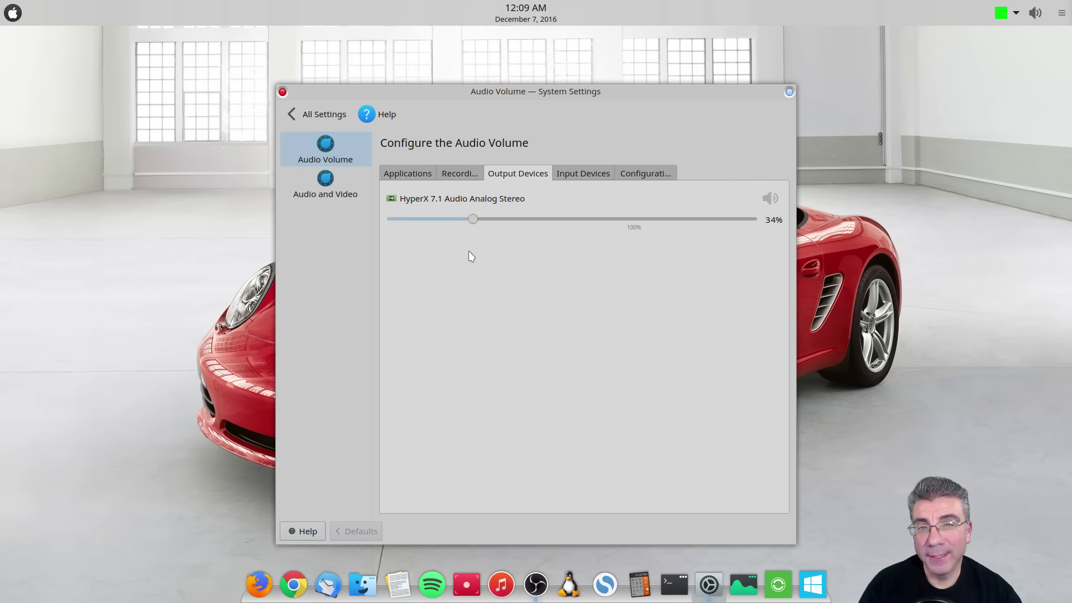
{"action": "left_click", "coordinate": [589, 176]}
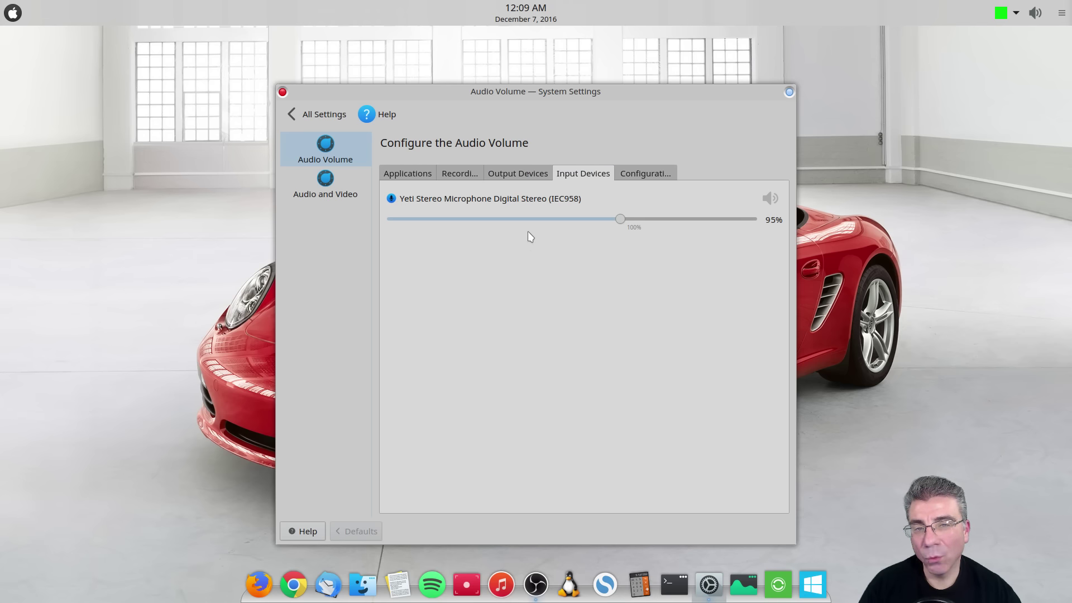
- Show the sound card profiles, with HyperX on Analog Stereo Output and HDA NVidia Off
{"action": "left_click", "coordinate": [629, 177]}
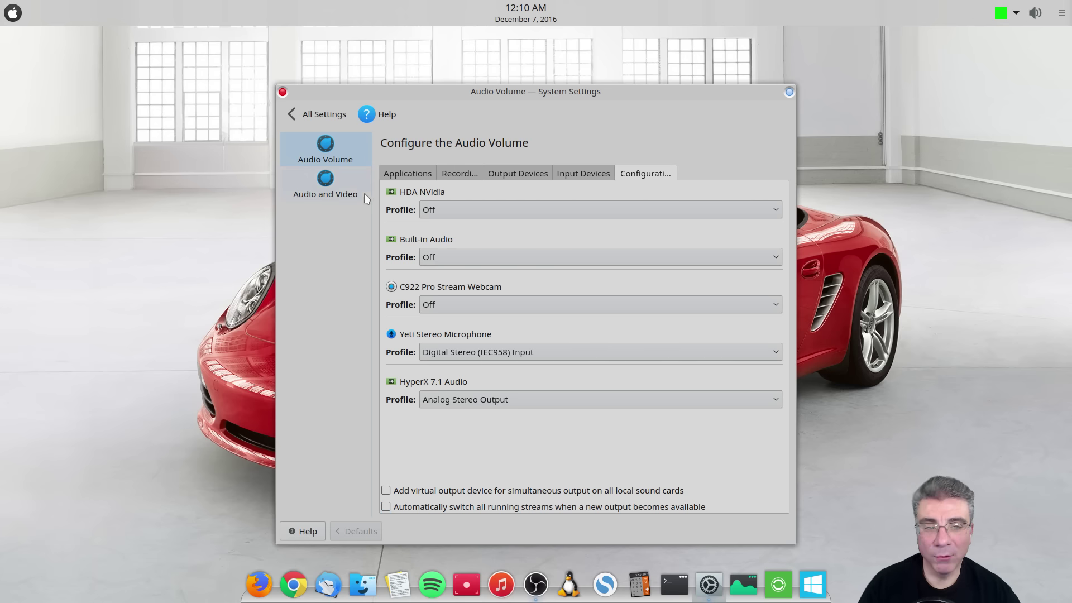
- Review Phonon playback preferences per category, select HyperX 7.1 Audio, then view HDA NVidia hardware setup
{"action": "left_click", "coordinate": [343, 183]}
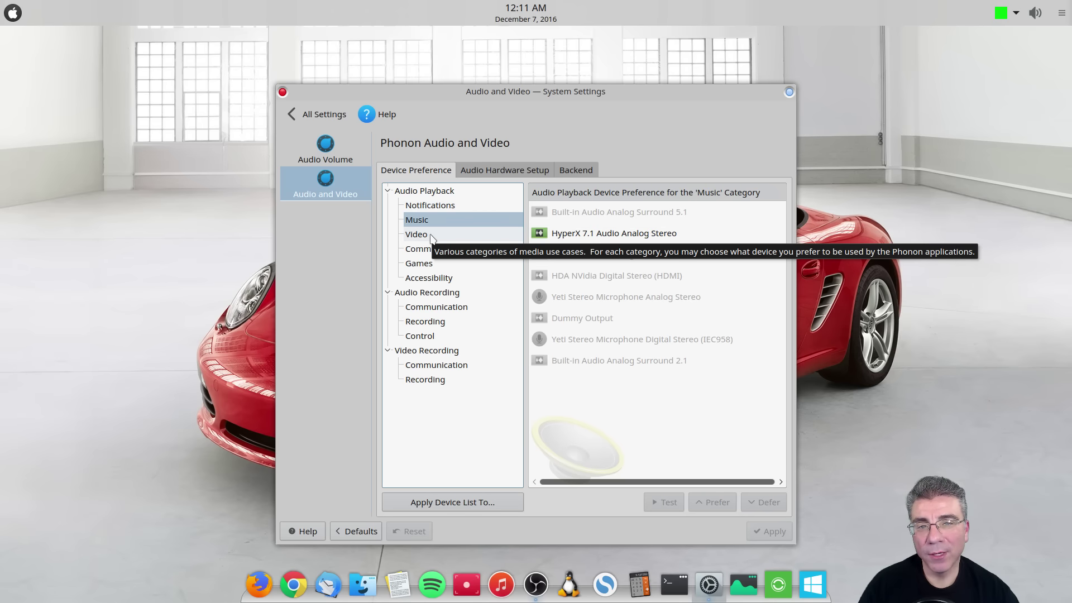
{"action": "left_click", "coordinate": [436, 205]}
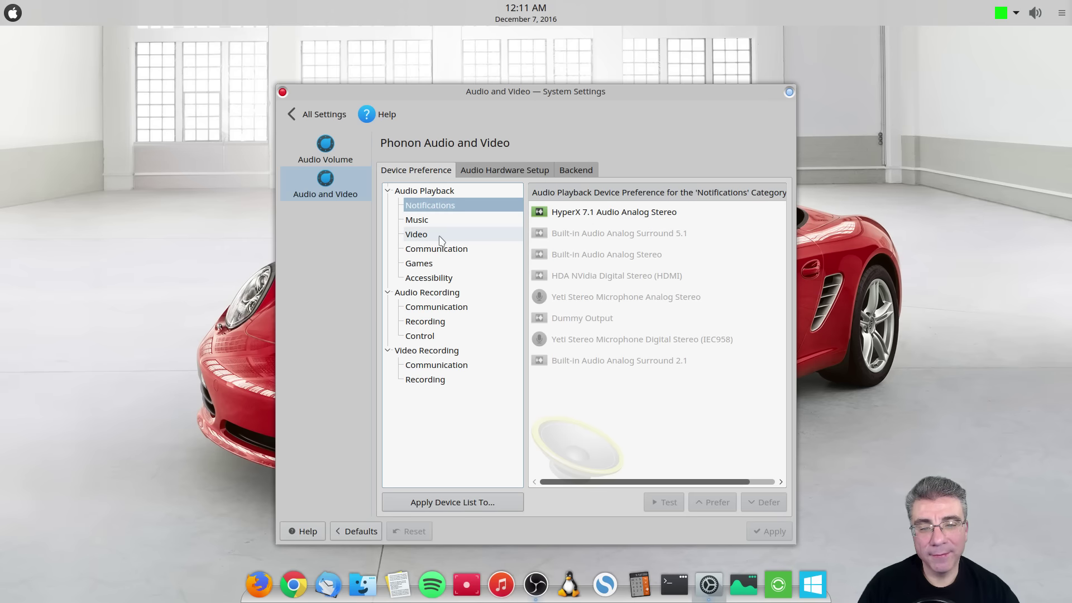
{"action": "left_click", "coordinate": [420, 235]}
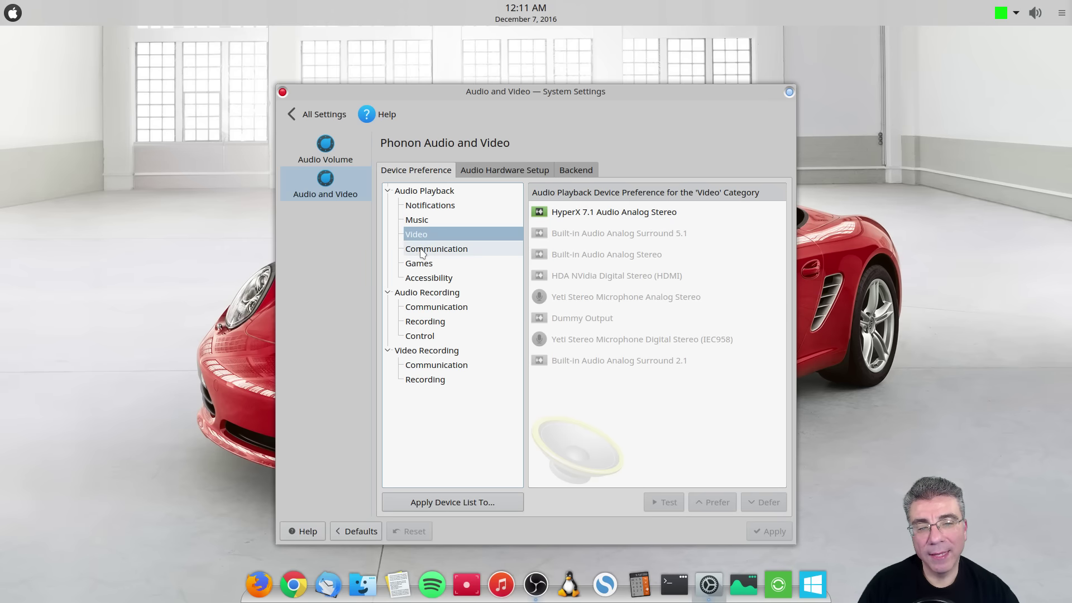
{"action": "left_click", "coordinate": [423, 251]}
{"action": "left_click", "coordinate": [420, 264]}
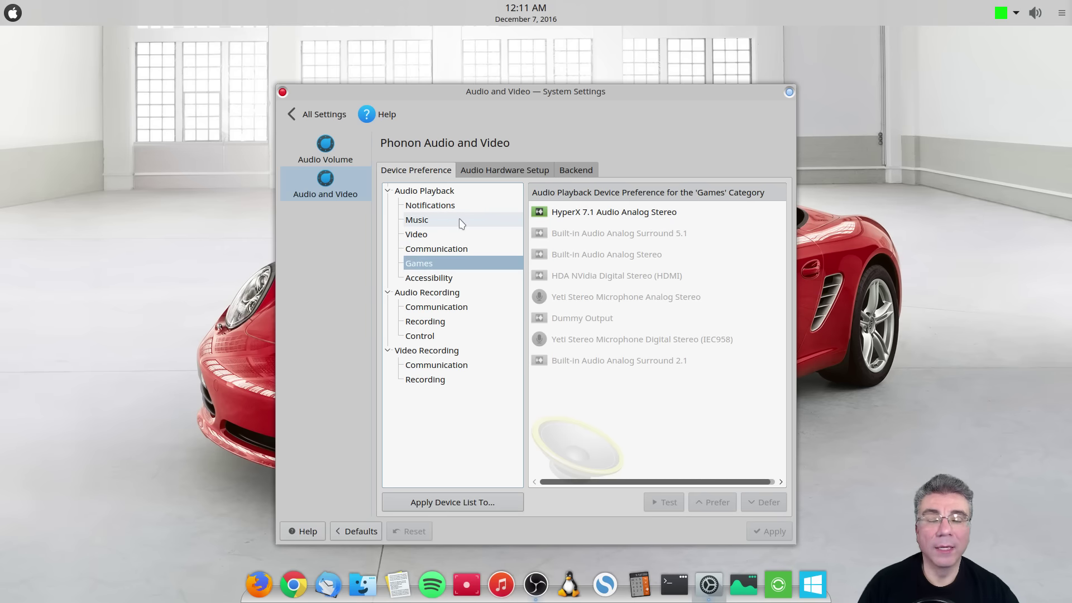
{"action": "left_click", "coordinate": [437, 223]}
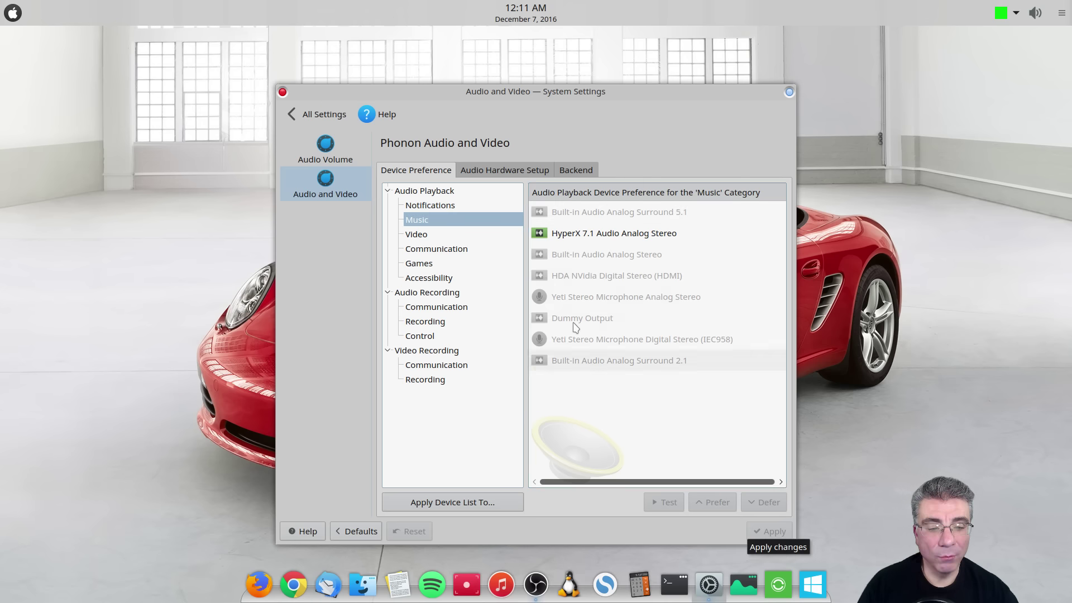
{"action": "left_click", "coordinate": [614, 233]}
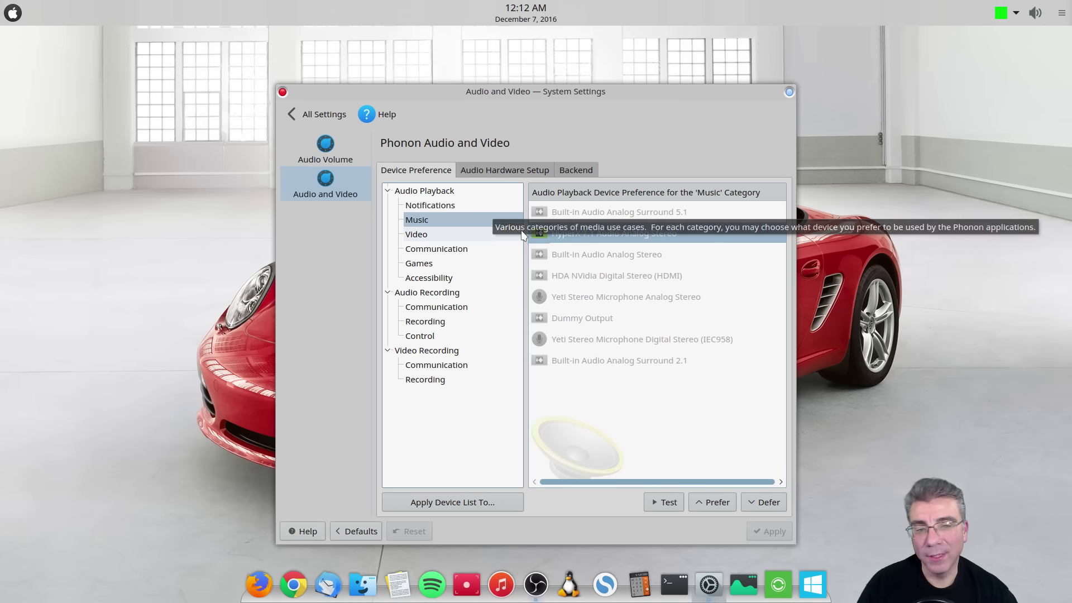
{"action": "left_click", "coordinate": [504, 173]}
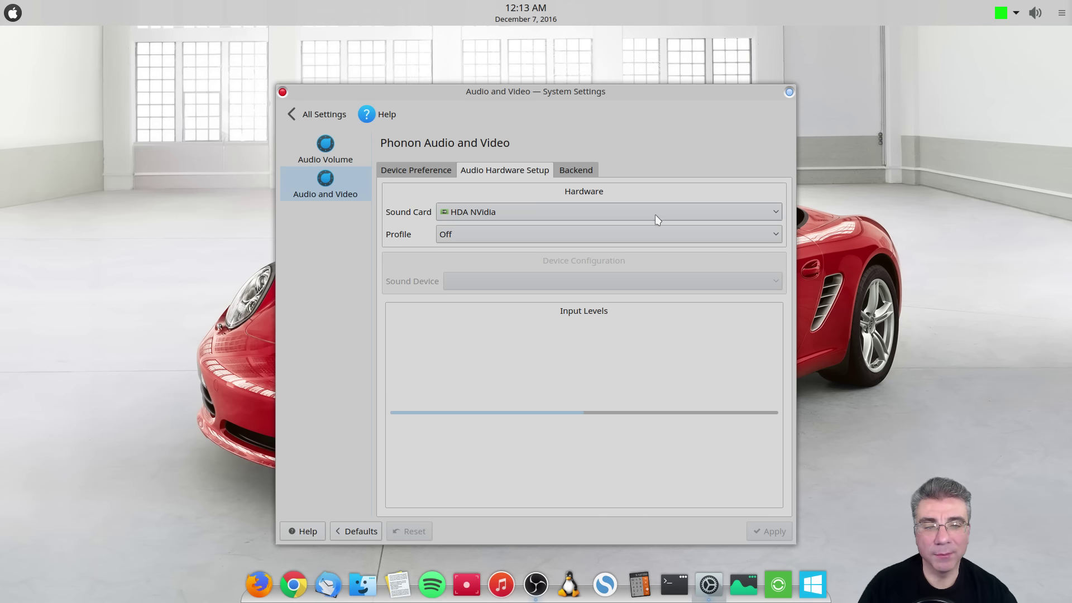
- View the Phonon backends, VLC ahead of GStreamer, twice, returning to the all-settings overview
{"action": "left_click", "coordinate": [584, 176]}
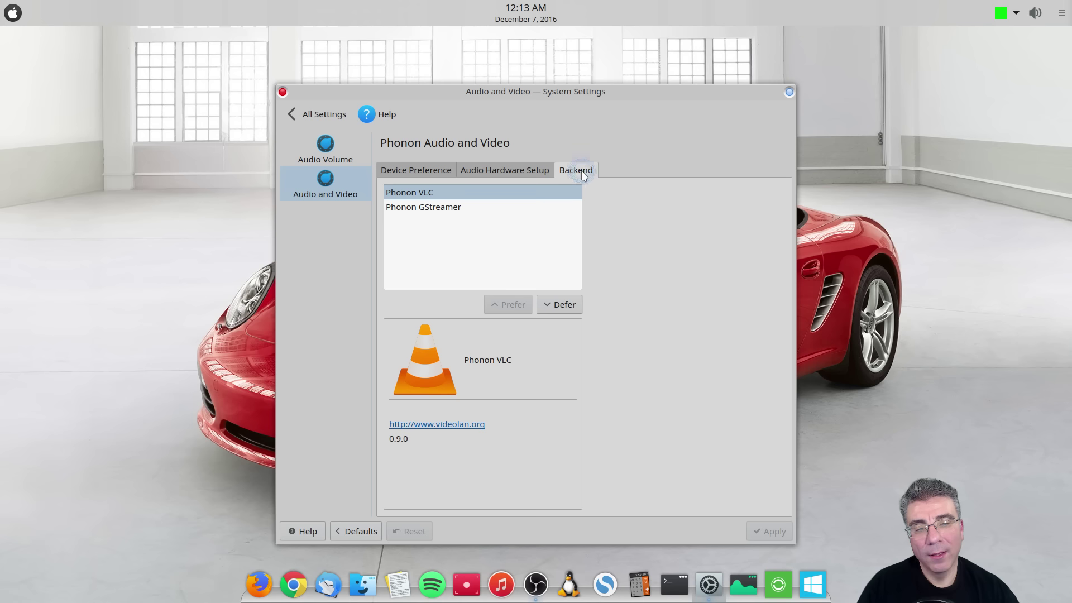
{"action": "left_click", "coordinate": [303, 115]}
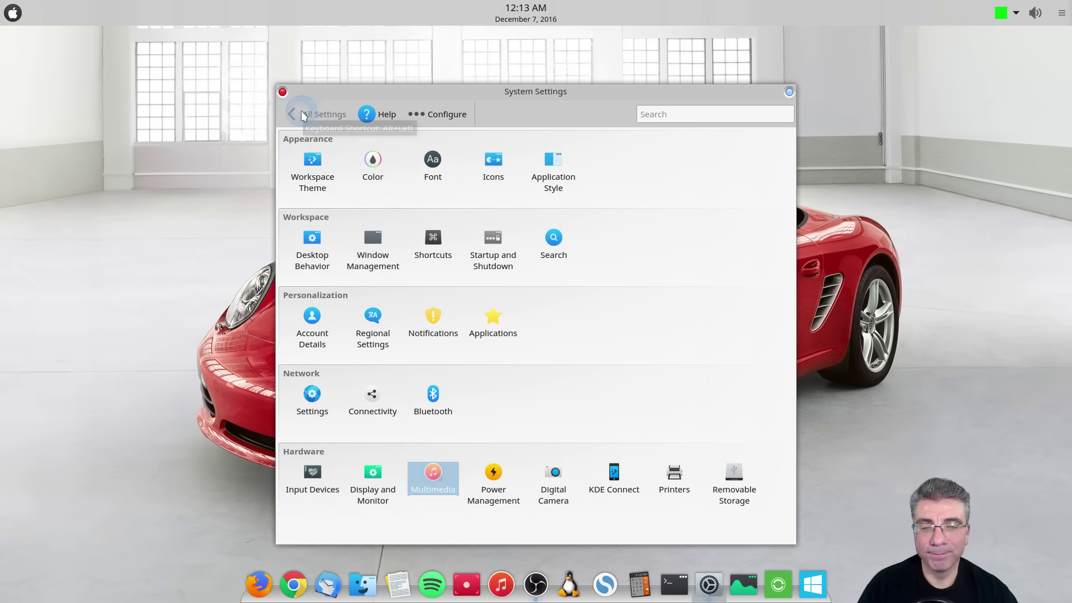
{"action": "left_click", "coordinate": [433, 481]}
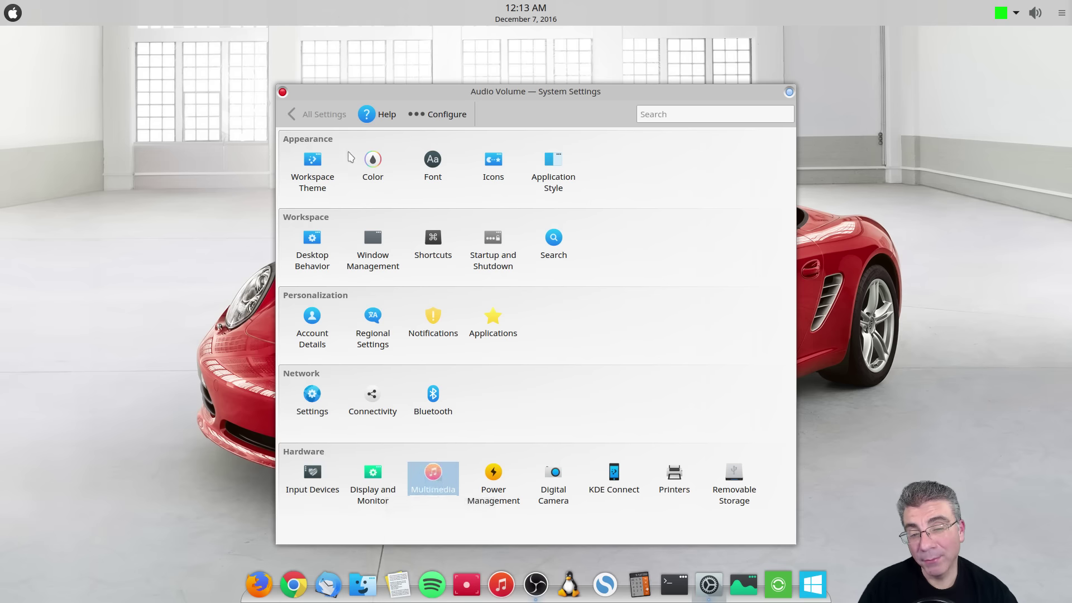
{"action": "left_click", "coordinate": [329, 189]}
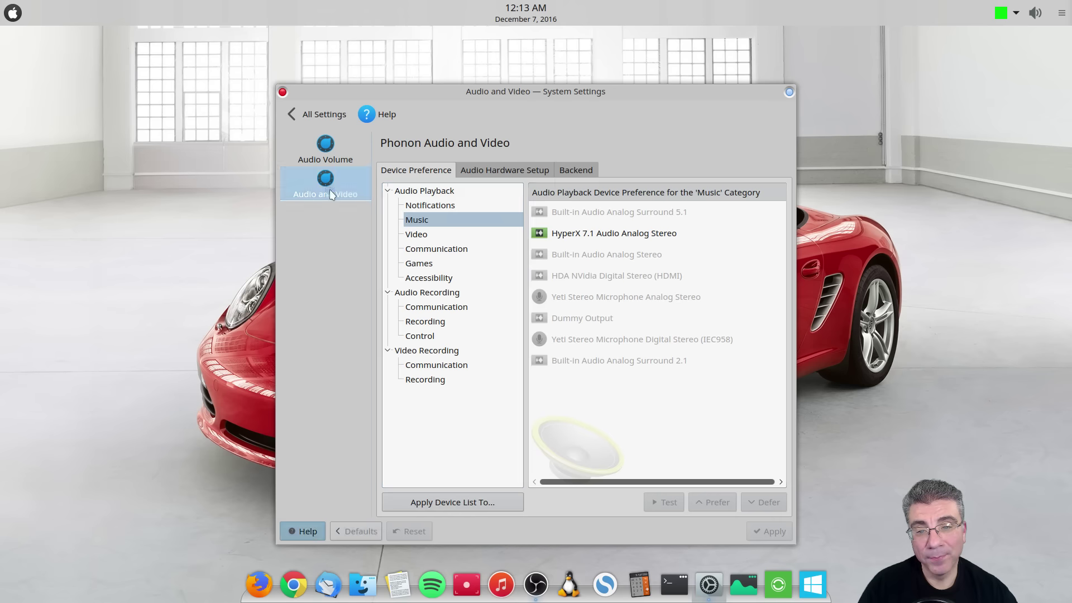
{"action": "left_click", "coordinate": [577, 171]}
{"action": "left_click", "coordinate": [332, 116]}
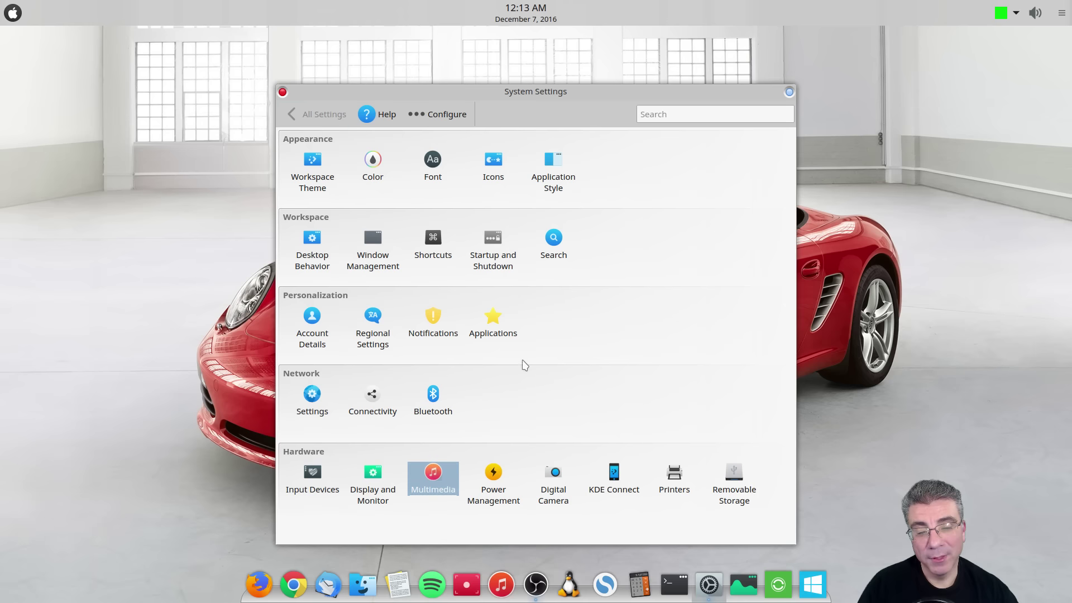
- Open Energy Saving, leave the power button on Prompt log out dialog, and view Activity Settings
{"action": "left_click", "coordinate": [509, 483]}
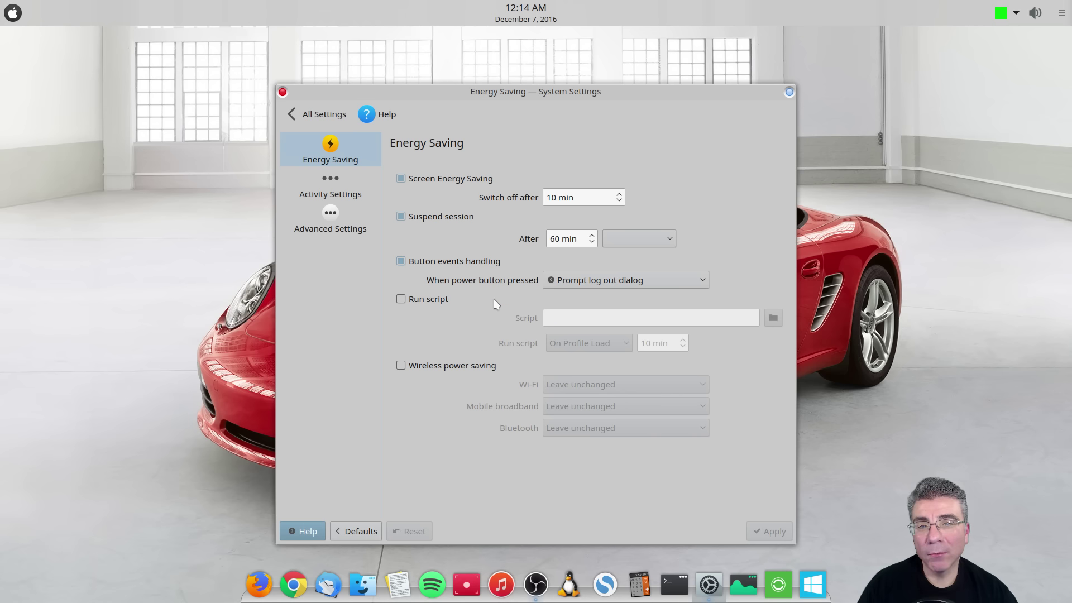
{"action": "left_click", "coordinate": [566, 284]}
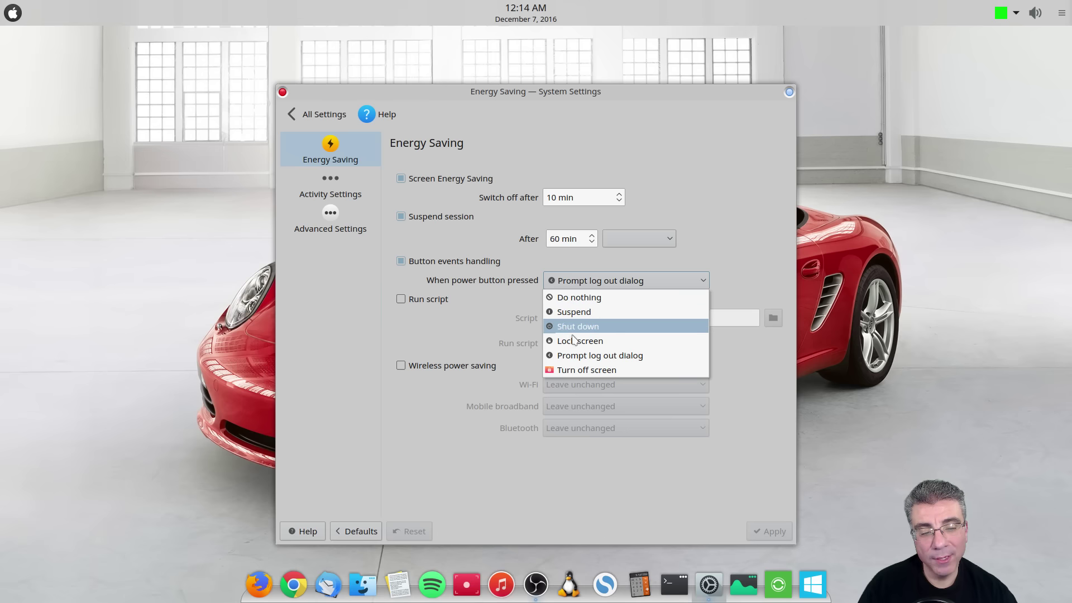
{"action": "left_click", "coordinate": [738, 206]}
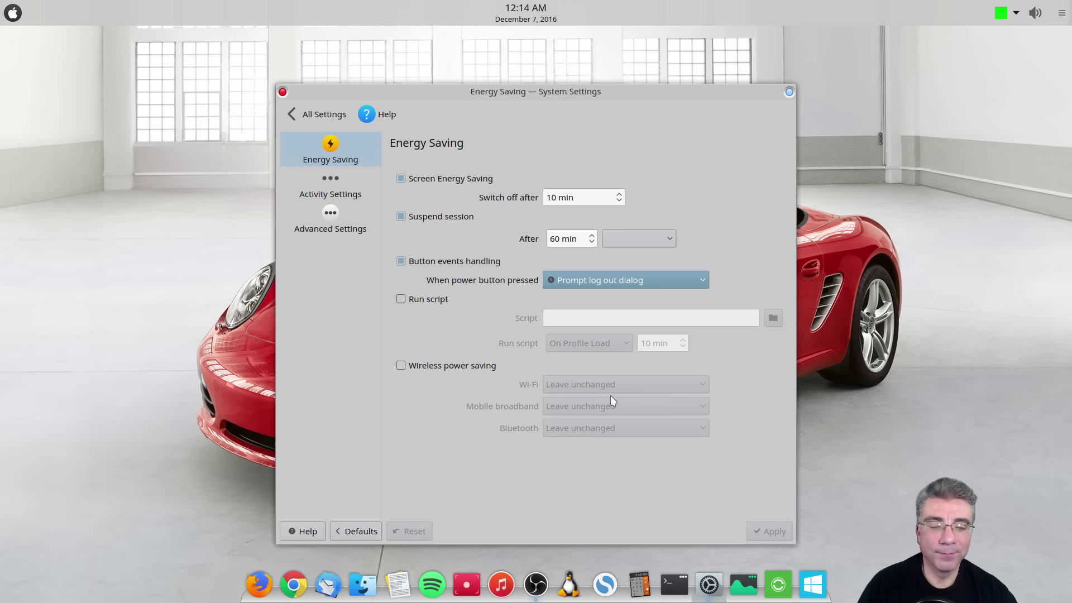
{"action": "left_click", "coordinate": [353, 187]}
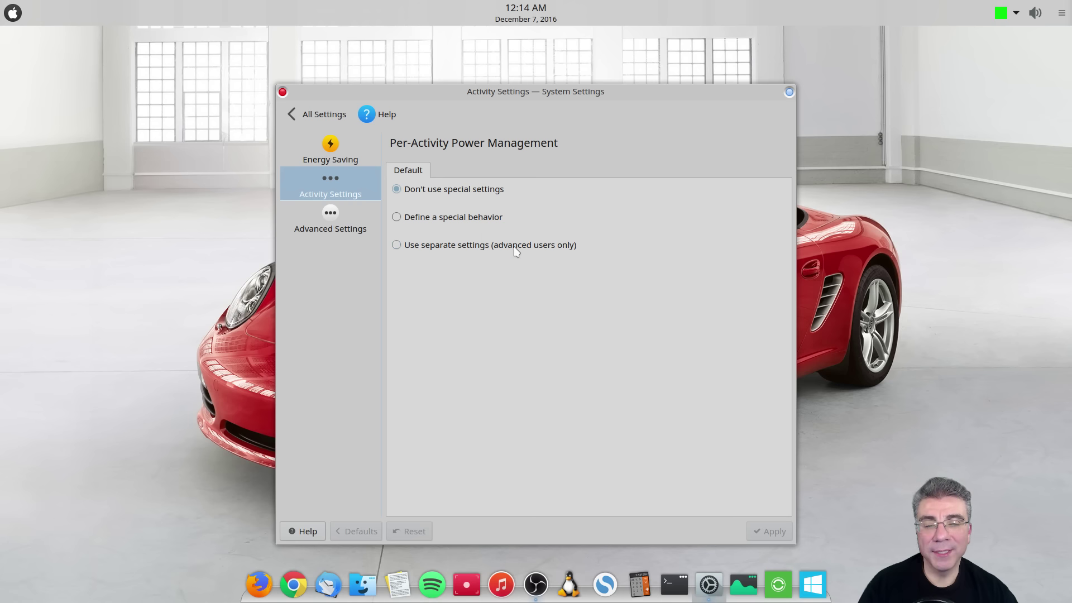
- Open Advanced Power Management, check its notification settings twice, and return to the overview
{"action": "left_click", "coordinate": [345, 218]}
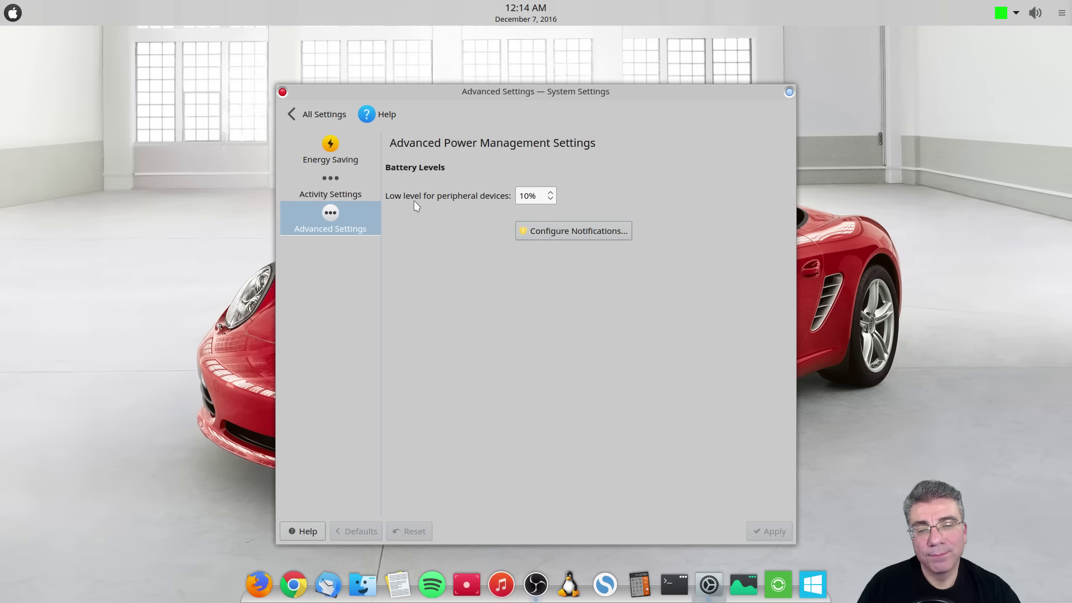
{"action": "left_click", "coordinate": [540, 231]}
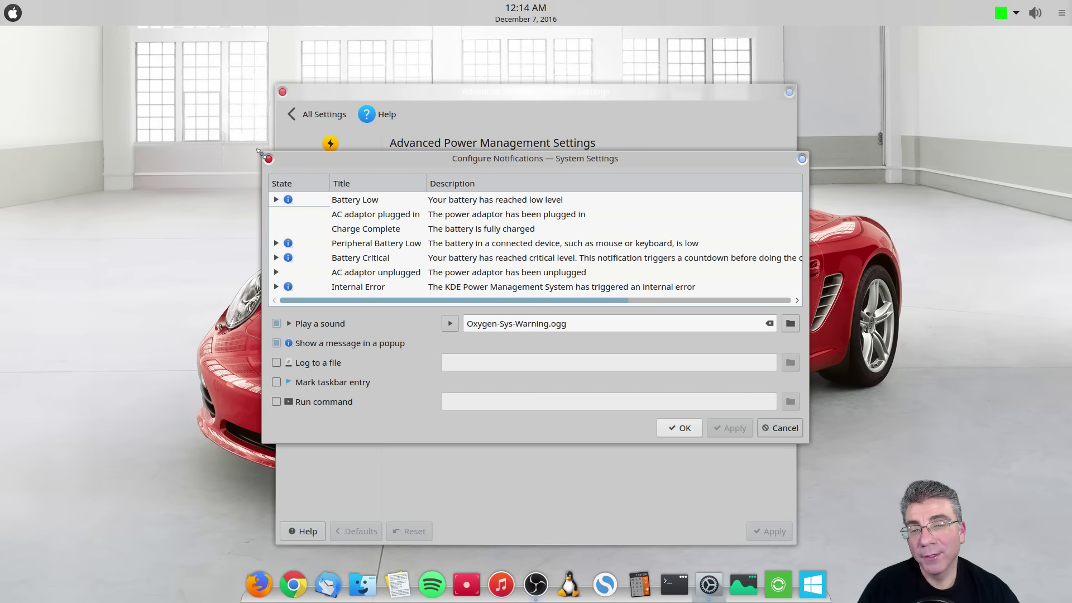
{"action": "left_click", "coordinate": [268, 160]}
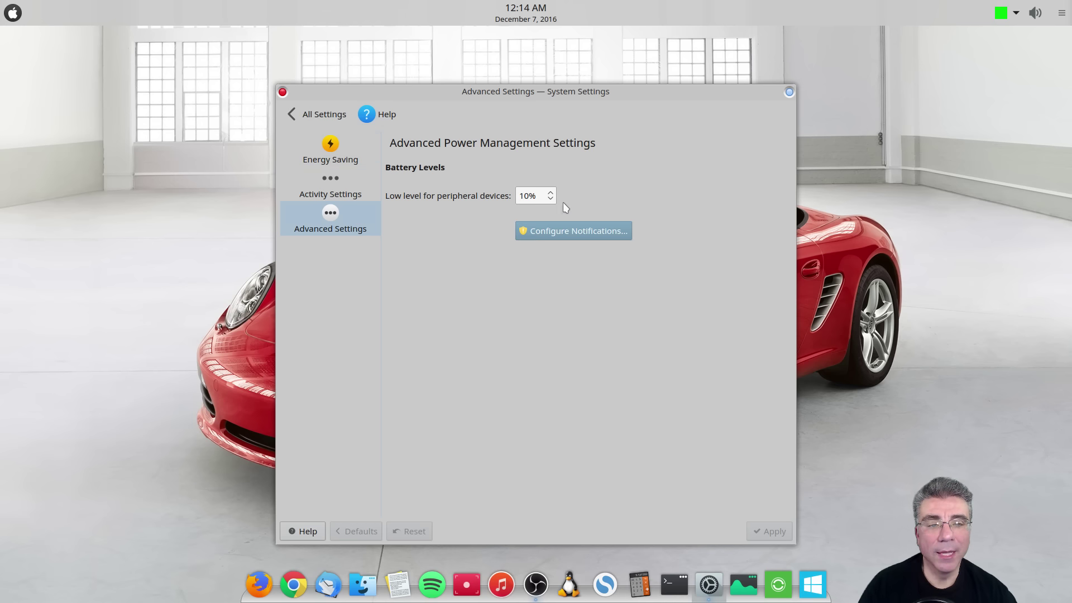
{"action": "left_click", "coordinate": [556, 232]}
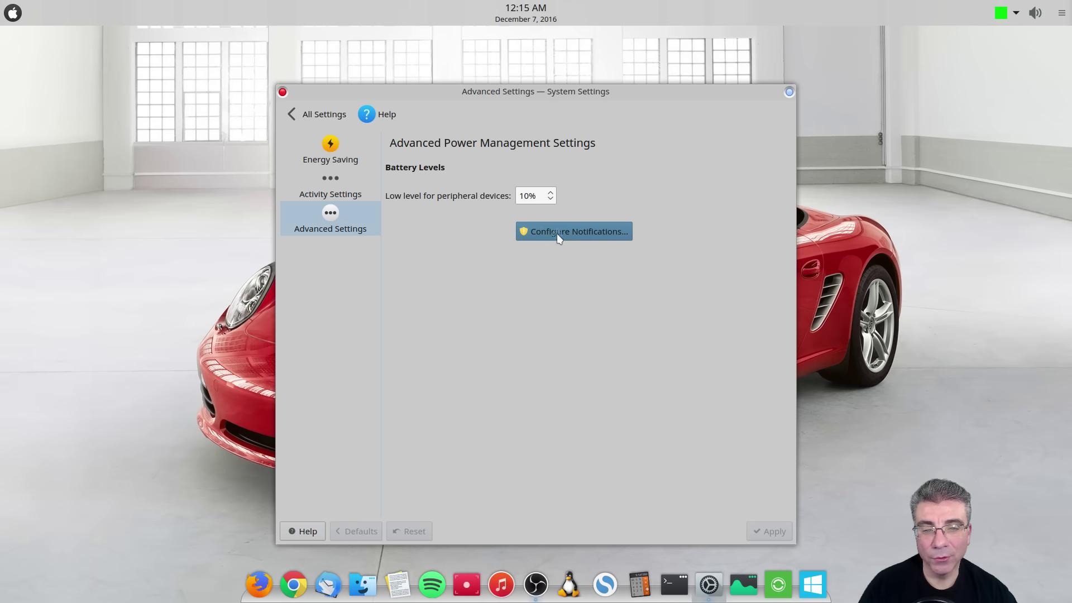
{"action": "left_click", "coordinate": [269, 160]}
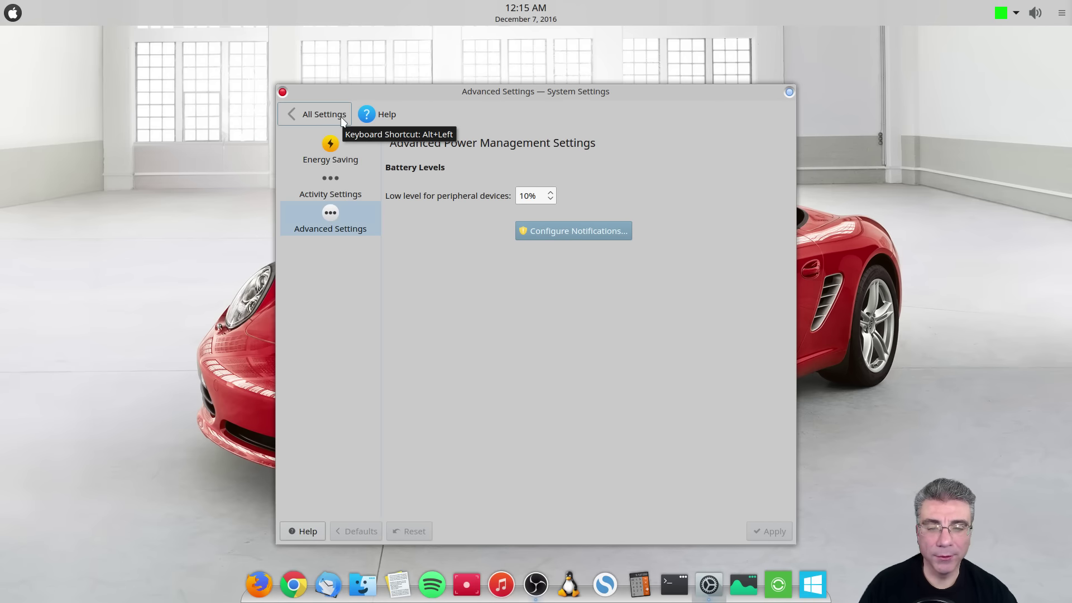
{"action": "left_click", "coordinate": [343, 121]}
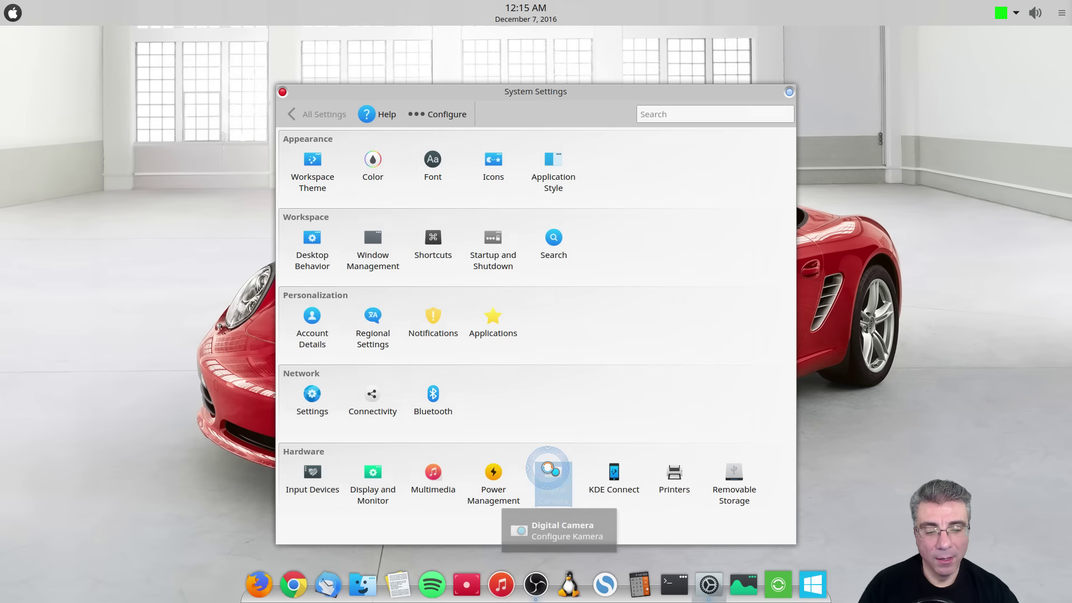
- Open Digital Camera to see no cameras configured, then return to the overview
{"action": "left_click", "coordinate": [548, 469]}
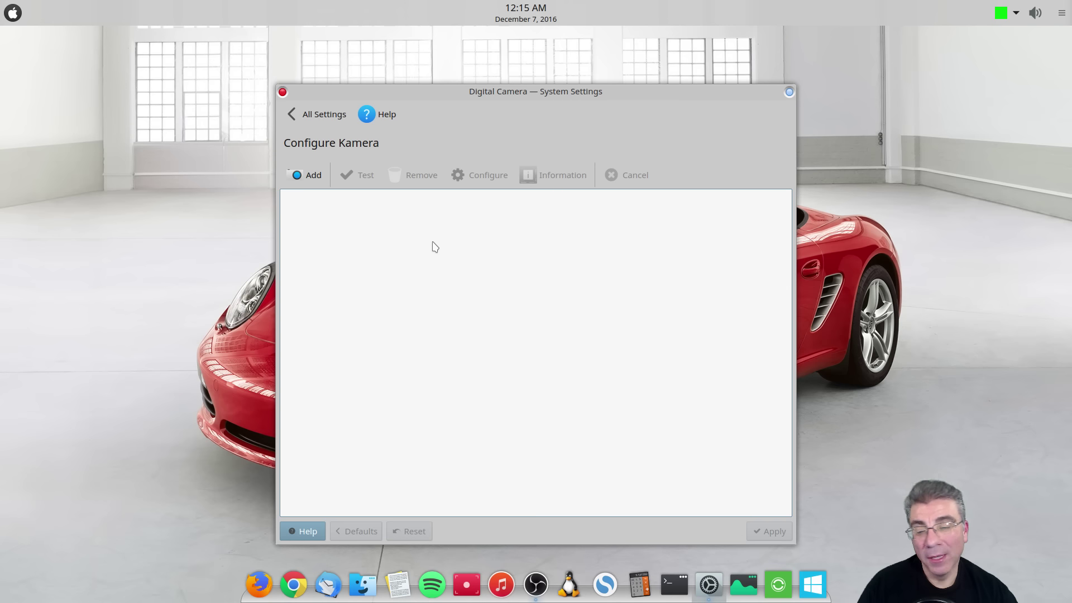
{"action": "left_click", "coordinate": [328, 122]}
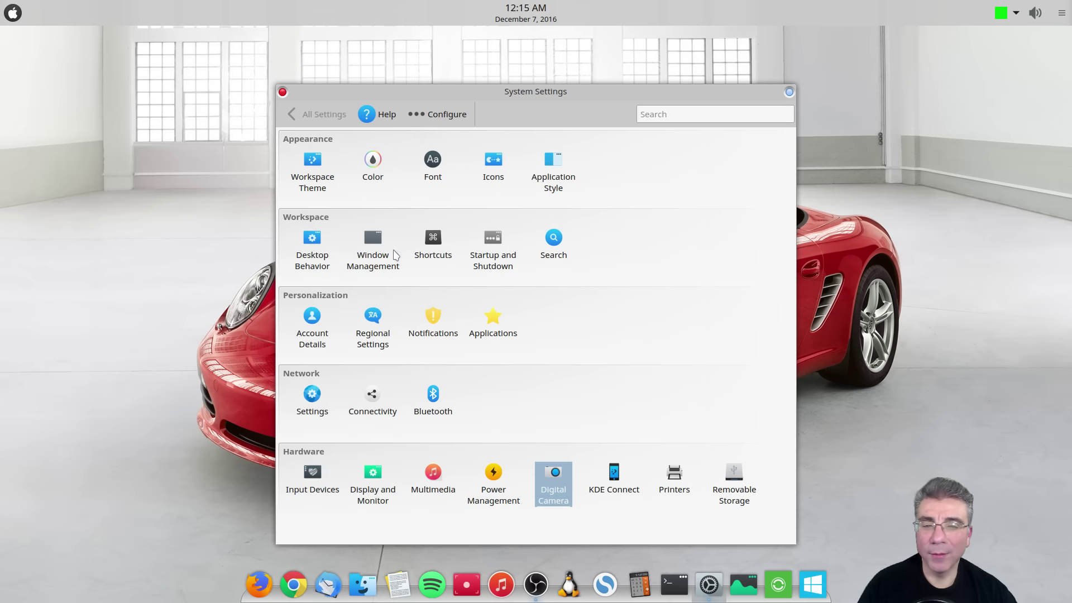
- Open KDE Connect and select the lge phone to see its trusted status and plugins
{"action": "left_click", "coordinate": [613, 479]}
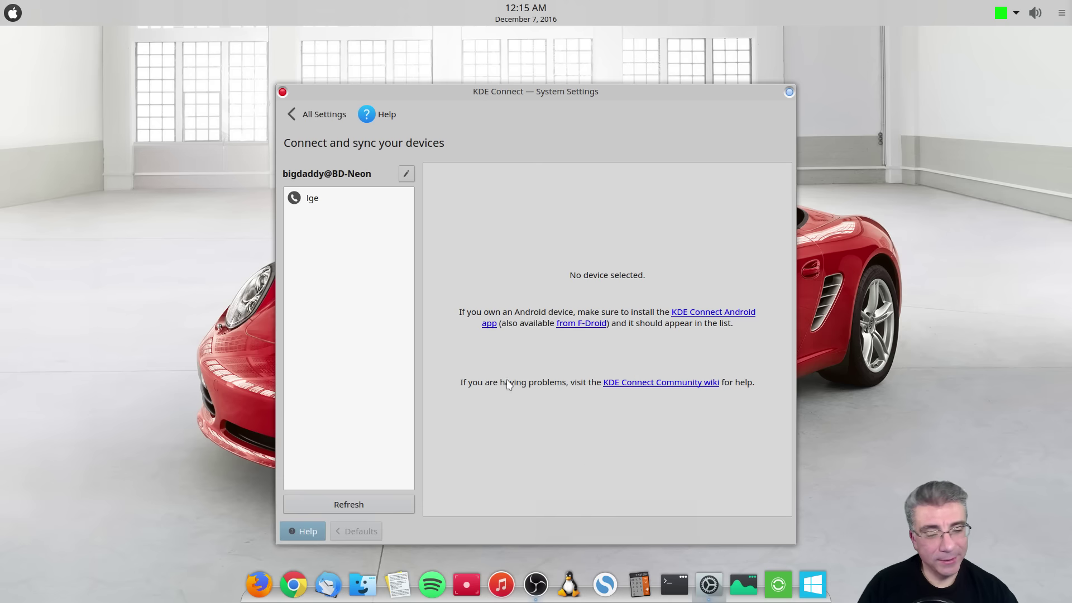
{"action": "left_click", "coordinate": [366, 202]}
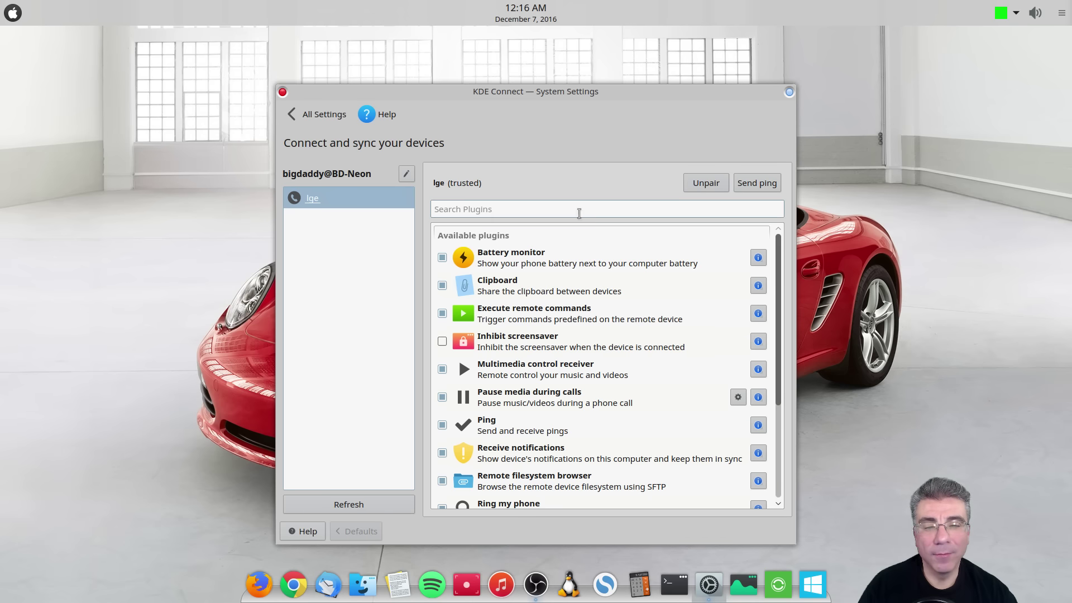
- Browse the phone's plugins, selecting Execute remote commands and Inhibit screensaver, then launch Dolphin
{"action": "scroll", "coordinate": [535, 263], "scroll_direction": "down", "scroll_amount": 5}
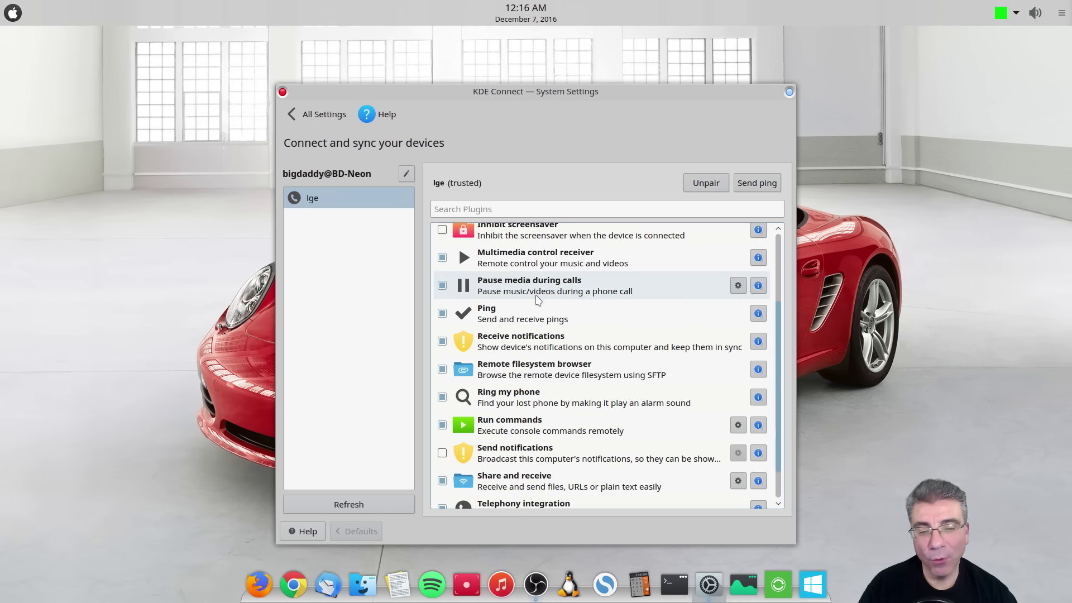
{"action": "scroll", "coordinate": [537, 300], "scroll_direction": "up", "scroll_amount": 6}
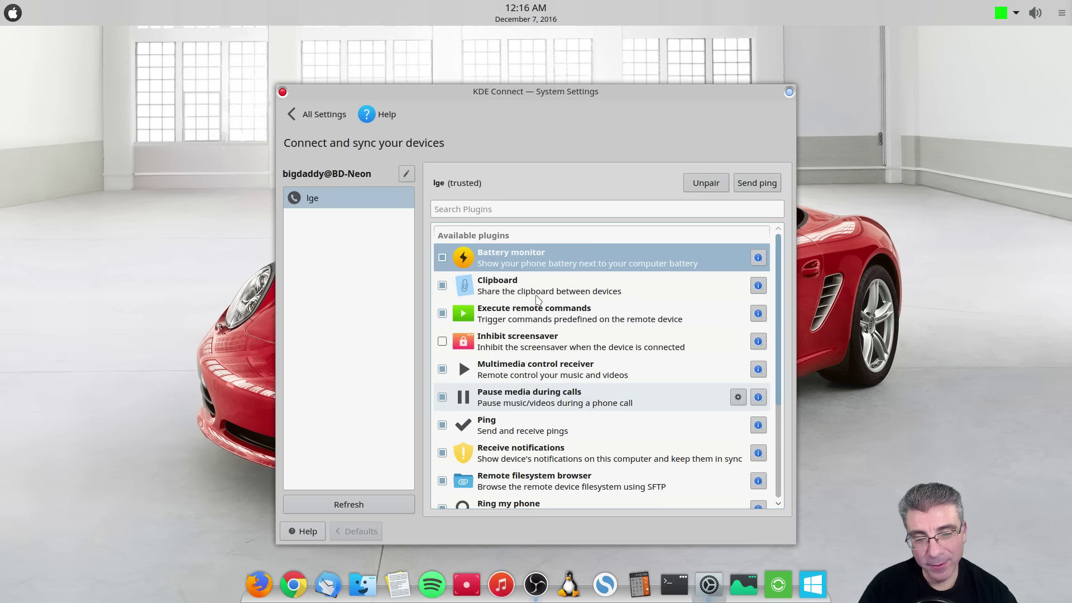
{"action": "left_click", "coordinate": [507, 312]}
{"action": "scroll", "coordinate": [558, 329], "scroll_direction": "down", "scroll_amount": 2}
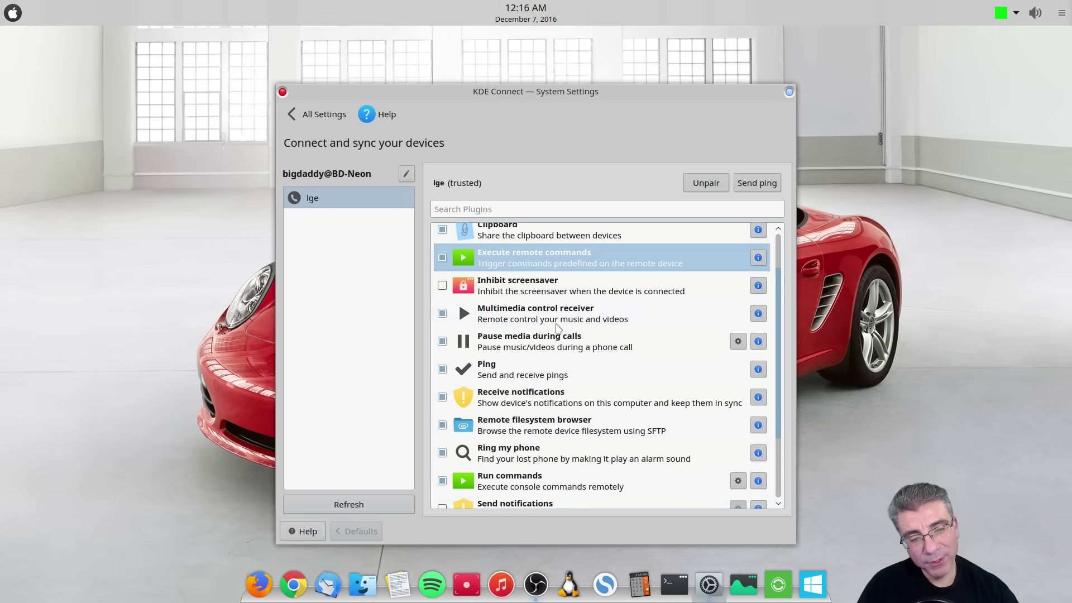
{"action": "left_click", "coordinate": [505, 287]}
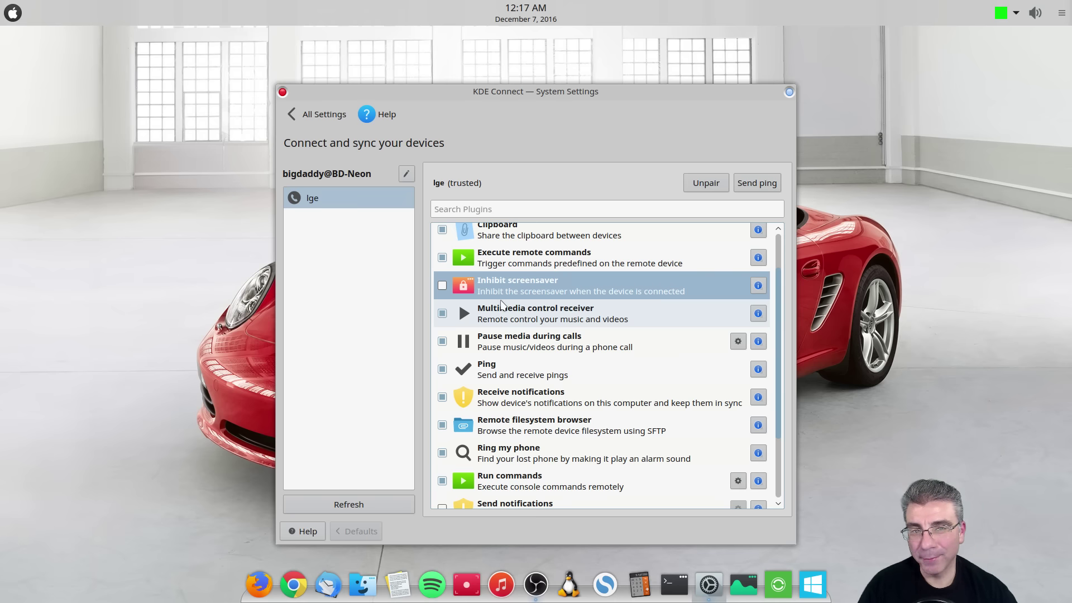
{"action": "scroll", "coordinate": [537, 317], "scroll_direction": "down", "scroll_amount": 1}
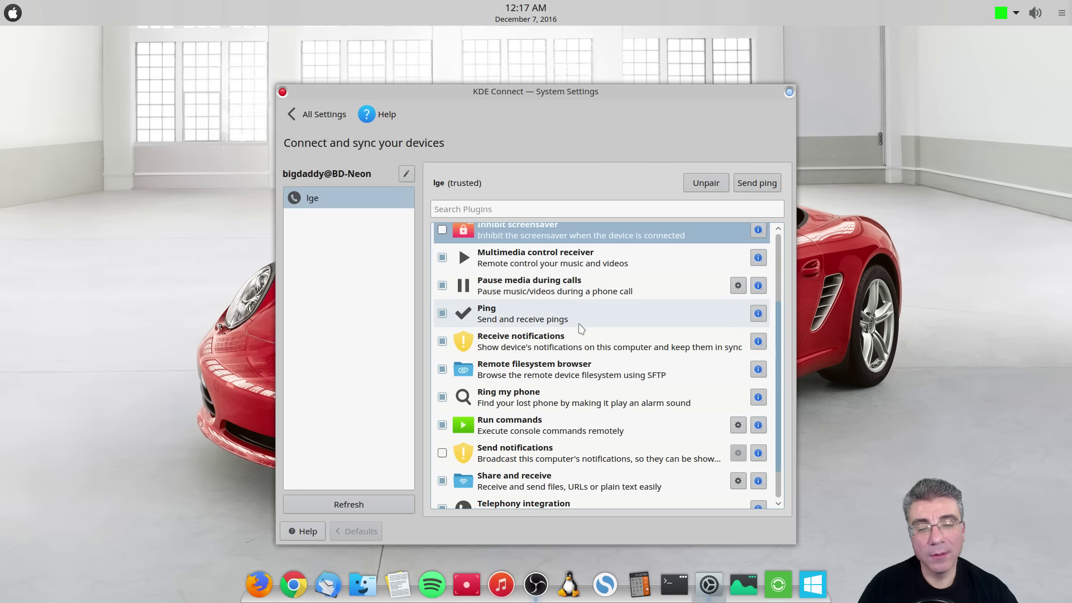
{"action": "scroll", "coordinate": [555, 319], "scroll_direction": "down", "scroll_amount": 1}
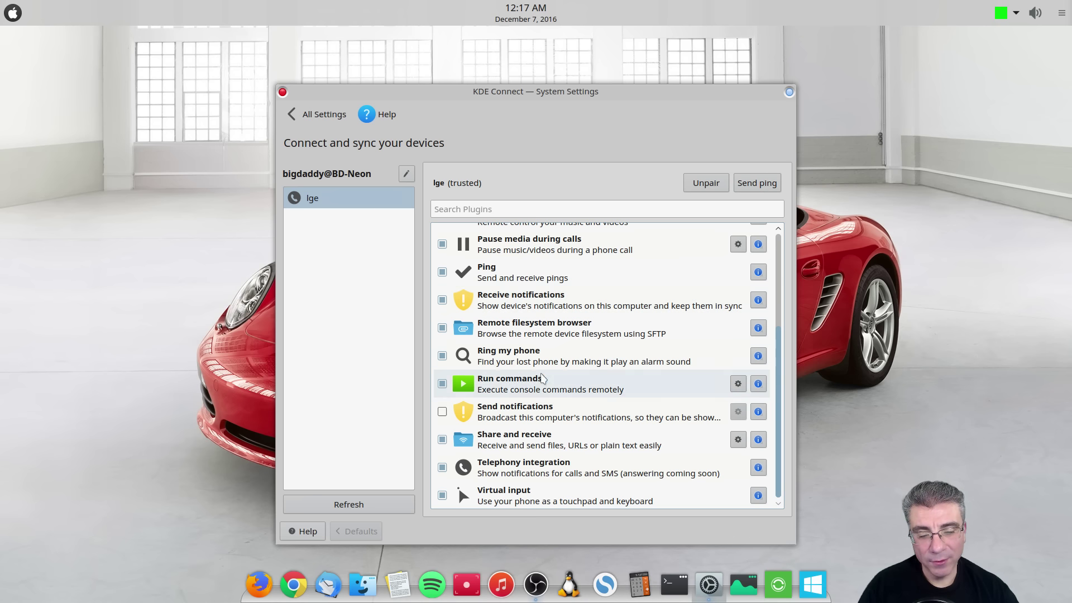
{"action": "left_click", "coordinate": [362, 581]}
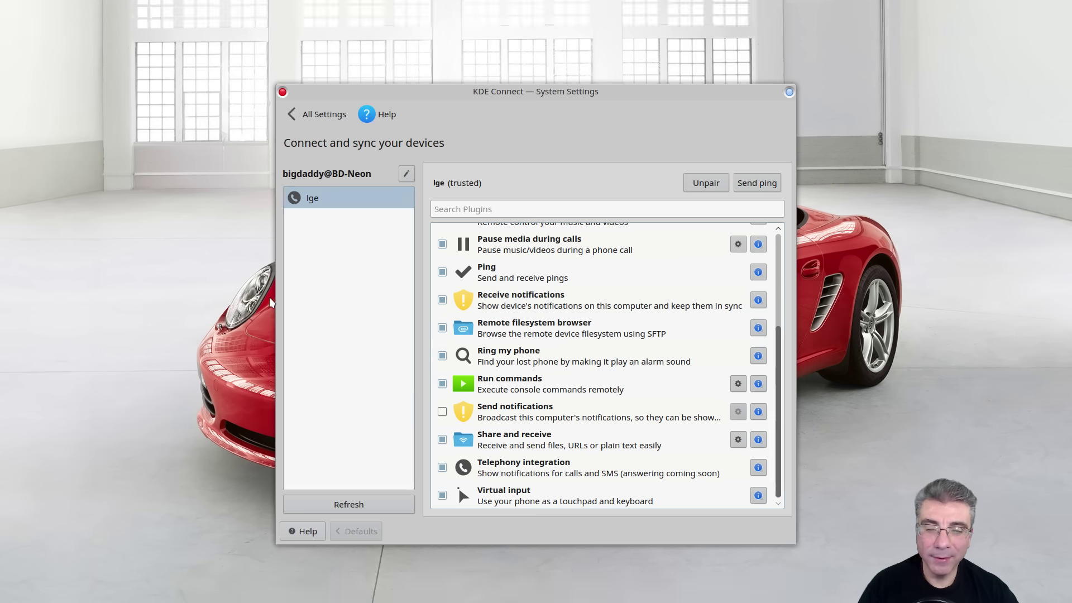
- Browse the lge phone's files in Dolphin, which fails with an sftp Internal Error
{"action": "left_click_drag", "start_coordinate": [201, 190], "coordinate": [176, 423]}
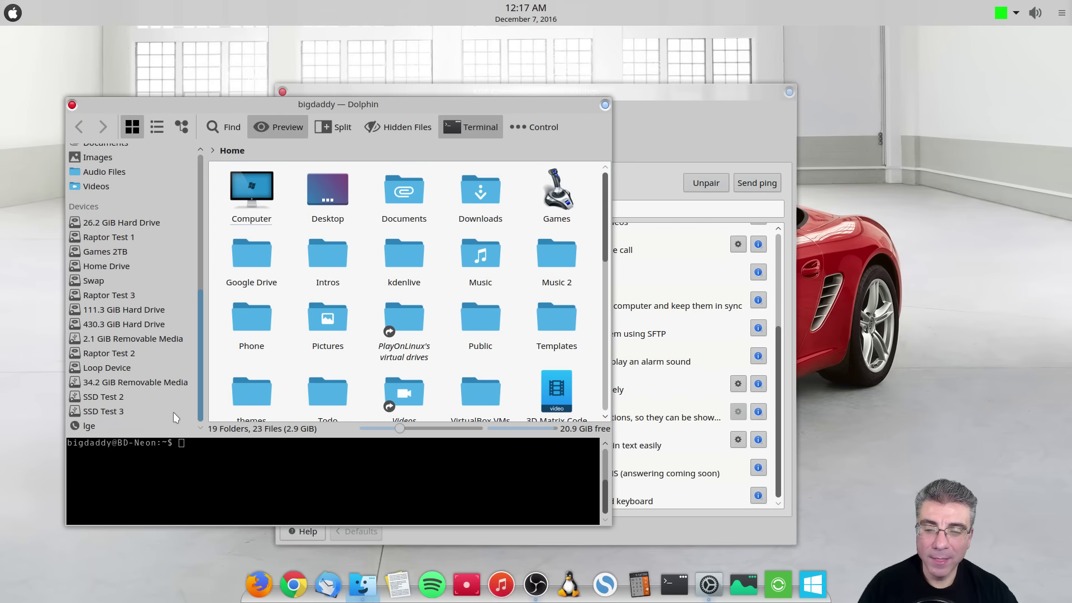
{"action": "left_click", "coordinate": [110, 426]}
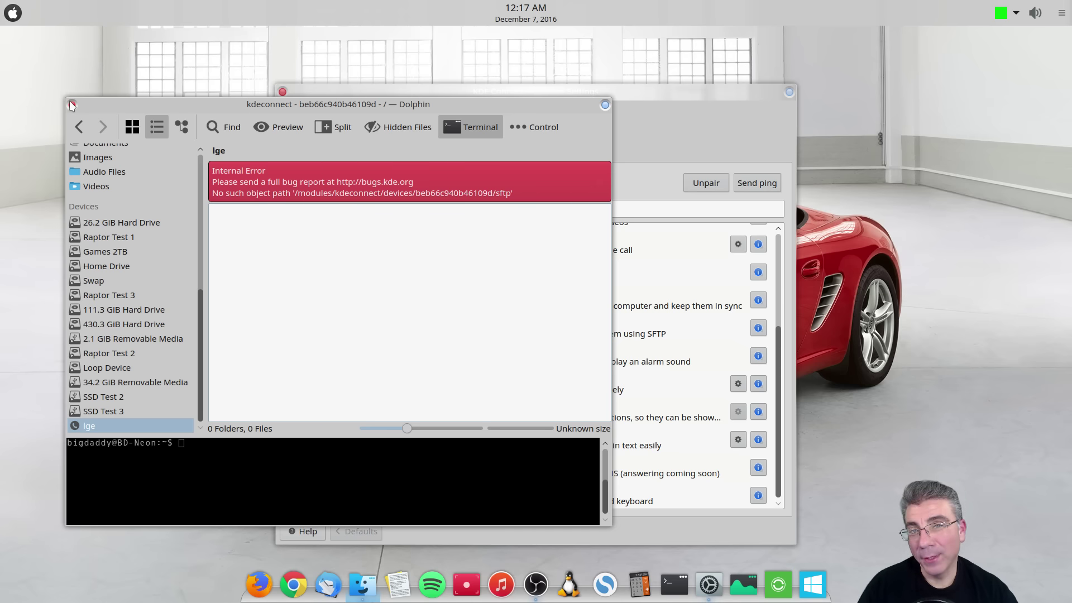
- Close the Dolphin window showing the sftp error to return to the KDE Connect page
{"action": "left_click", "coordinate": [72, 105]}
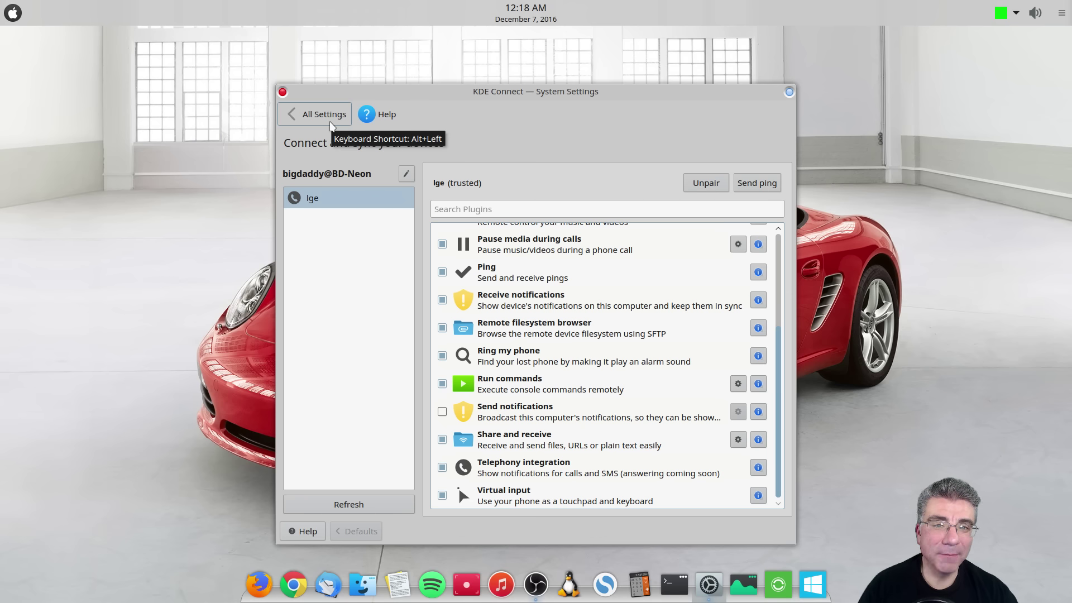
- Open the Printers module from All Settings and review its unchecked System Preferences sharing options
{"action": "left_click", "coordinate": [329, 122]}
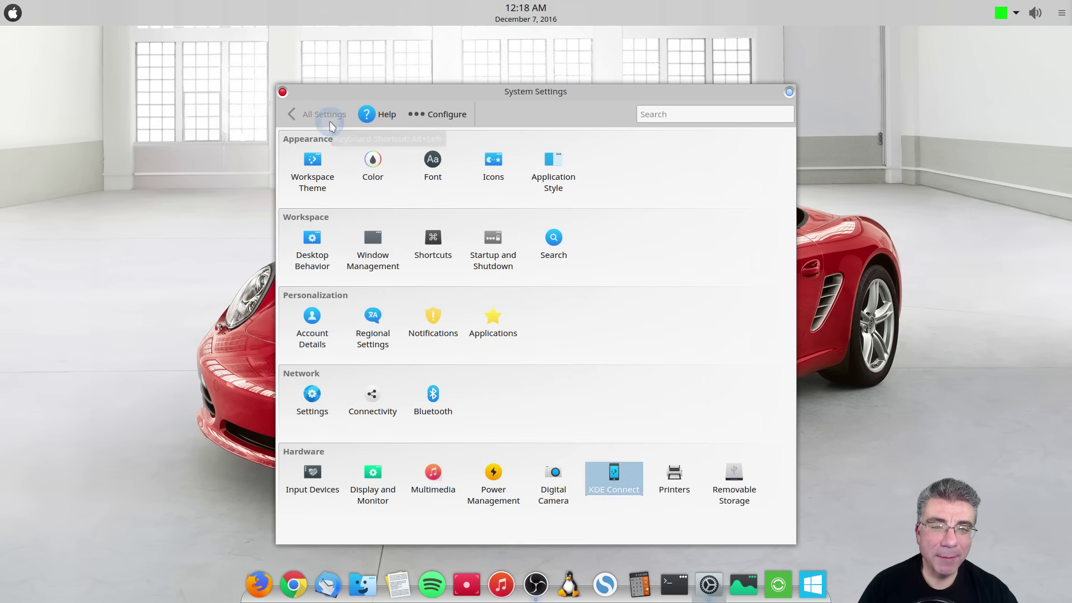
{"action": "left_click", "coordinate": [674, 481]}
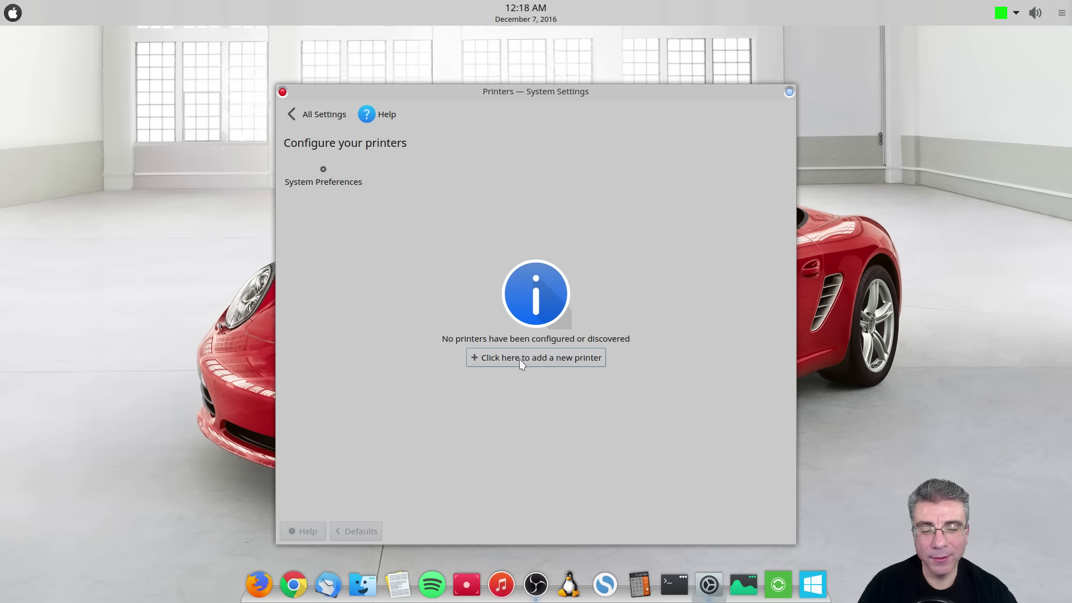
{"action": "left_click", "coordinate": [320, 175]}
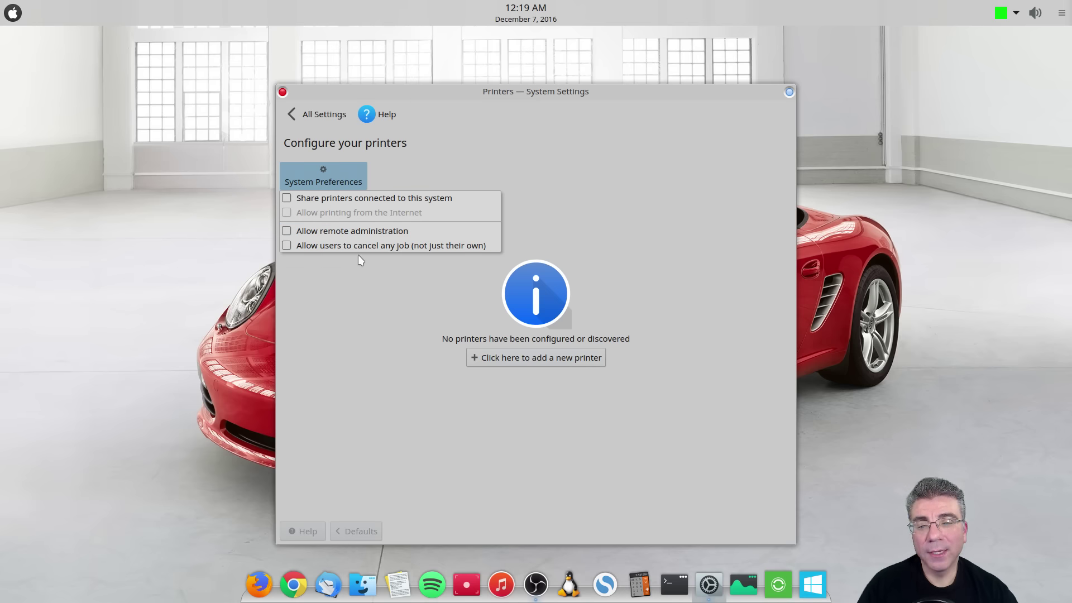
{"action": "left_click", "coordinate": [395, 319]}
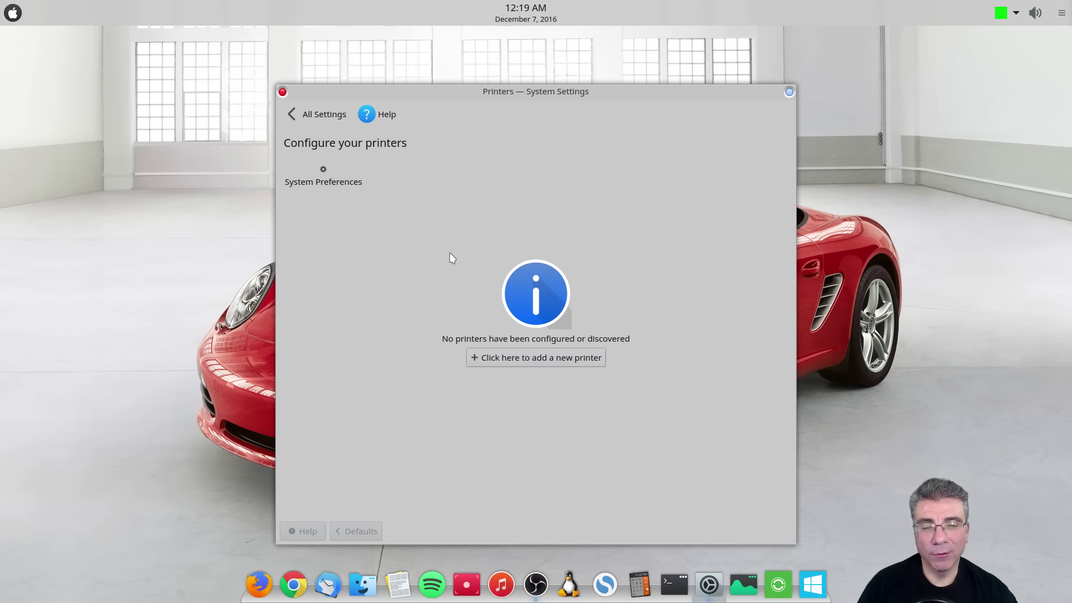
- Go from All Settings to Removable Storage's Device Actions page
{"action": "left_click", "coordinate": [294, 114]}
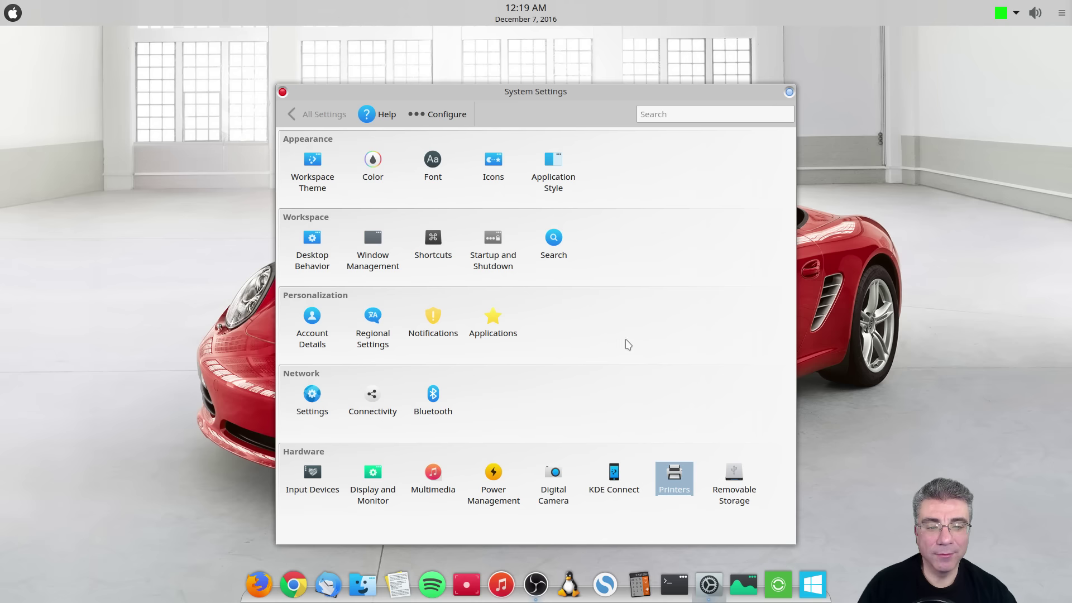
{"action": "left_click", "coordinate": [743, 481]}
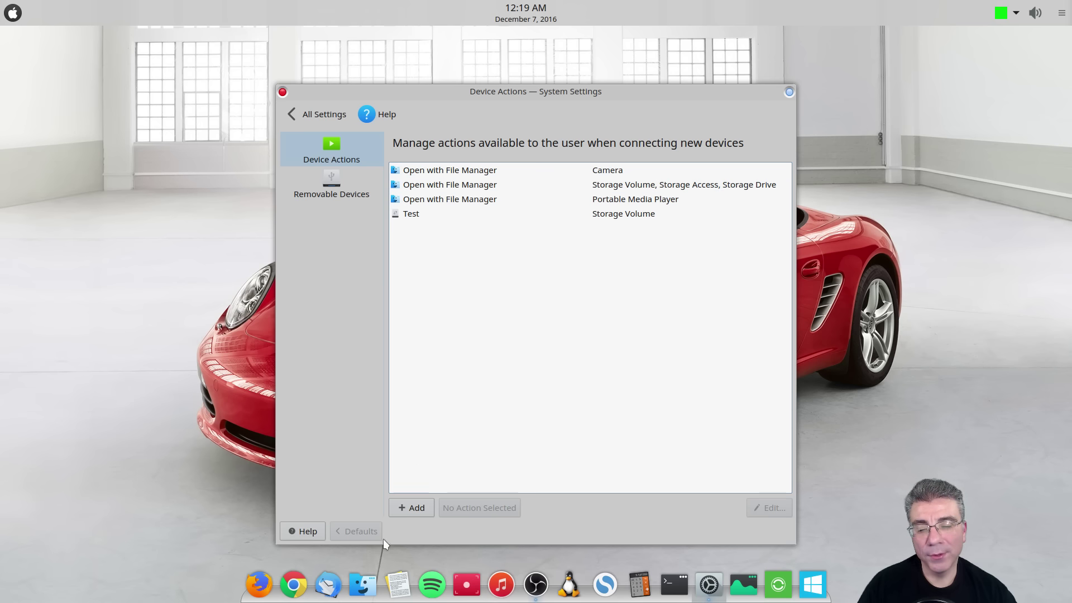
- Launch Dolphin on the Home folder and scroll Places down to the Devices list
{"action": "left_click", "coordinate": [363, 584]}
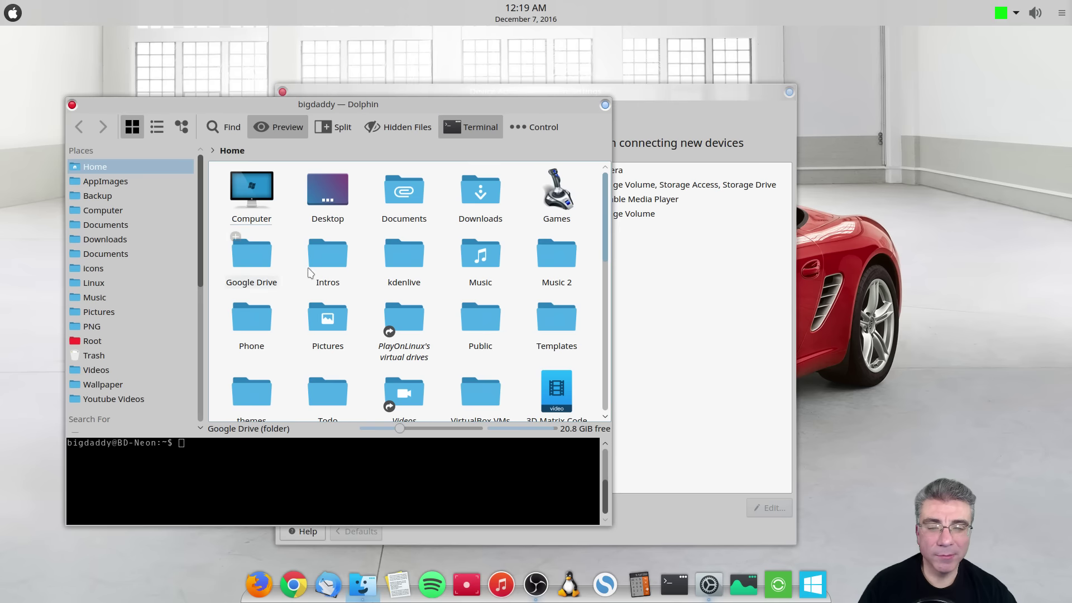
{"action": "scroll", "coordinate": [113, 385], "scroll_direction": "down", "scroll_amount": 6}
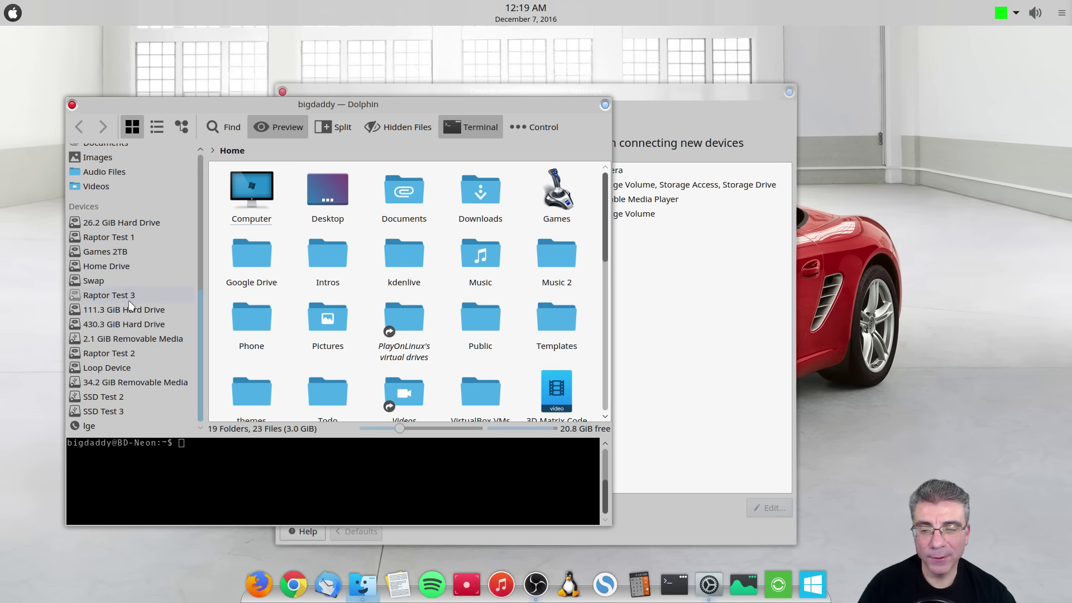
- Raise System Settings and open the Removable Devices page from the sidebar
{"action": "left_click", "coordinate": [635, 96]}
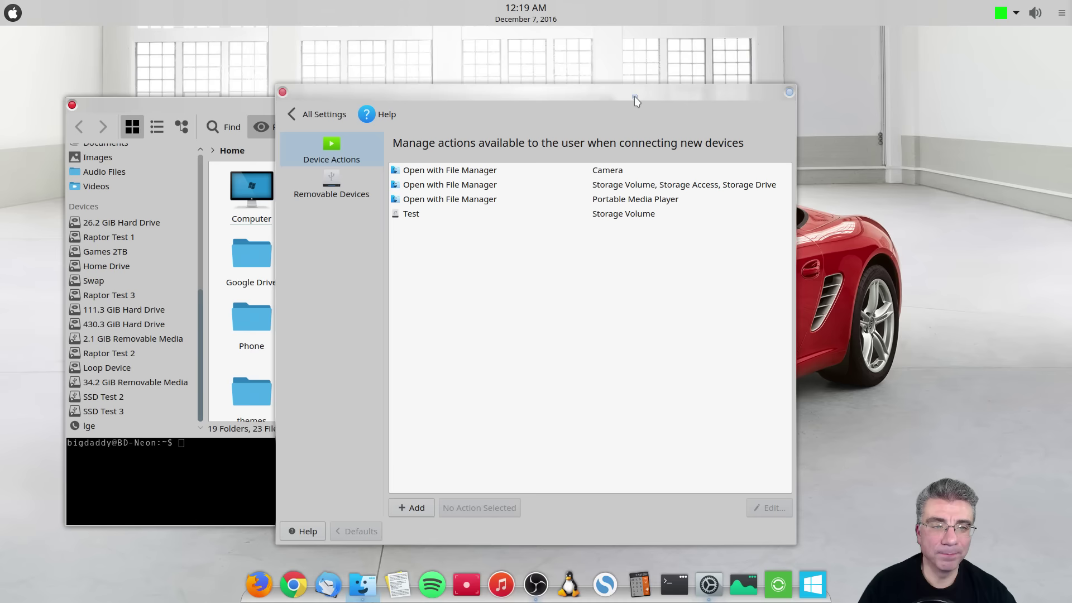
{"action": "left_click", "coordinate": [324, 188]}
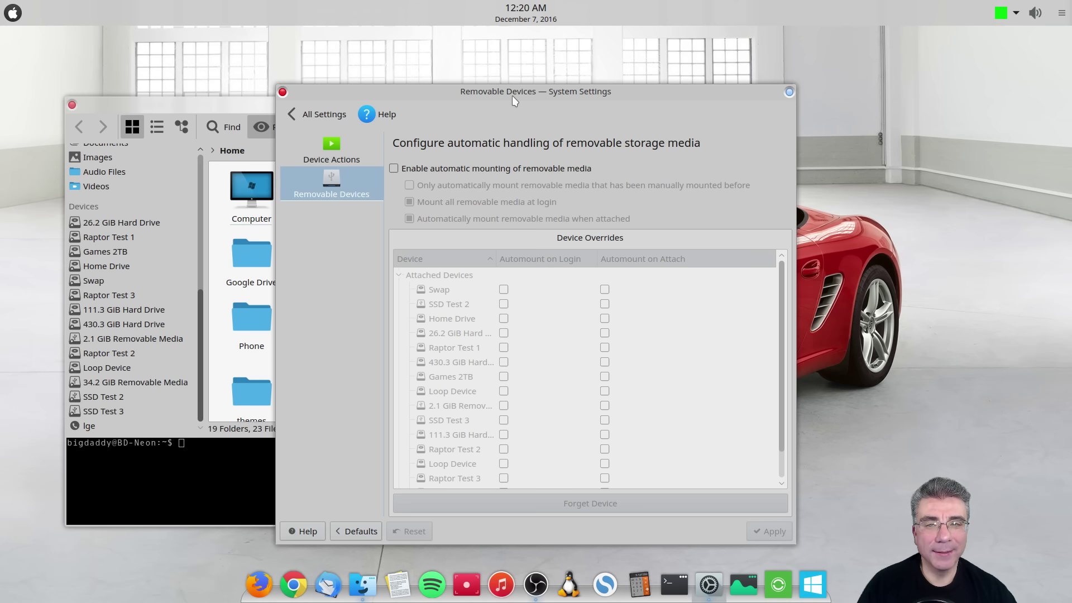
- Enable automatic mounting of removable media and widen the Device column to show full drive names
{"action": "left_click", "coordinate": [416, 167]}
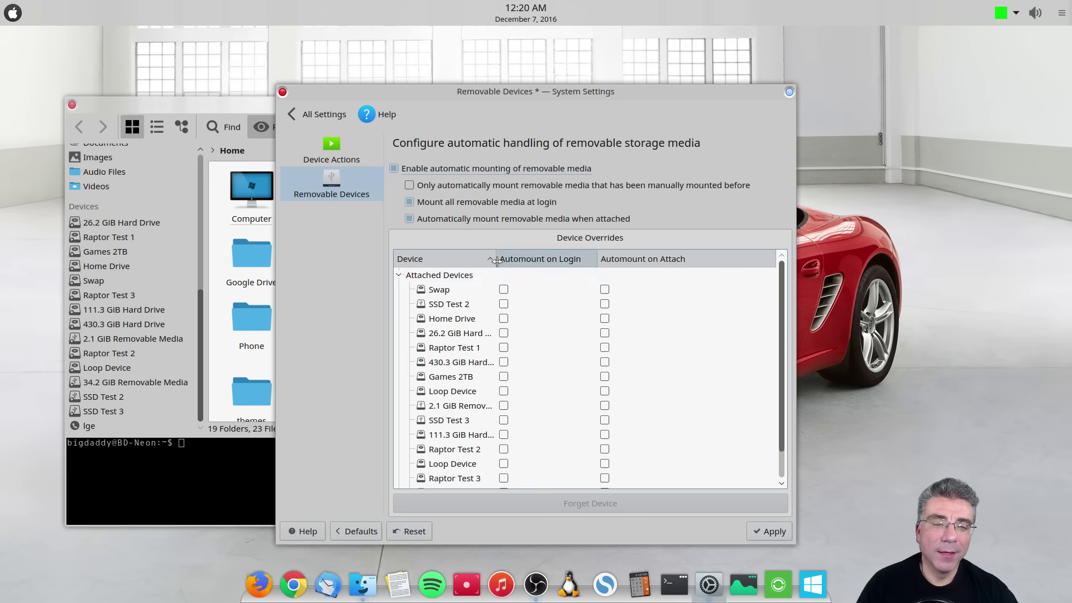
{"action": "left_click_drag", "start_coordinate": [495, 259], "coordinate": [535, 257]}
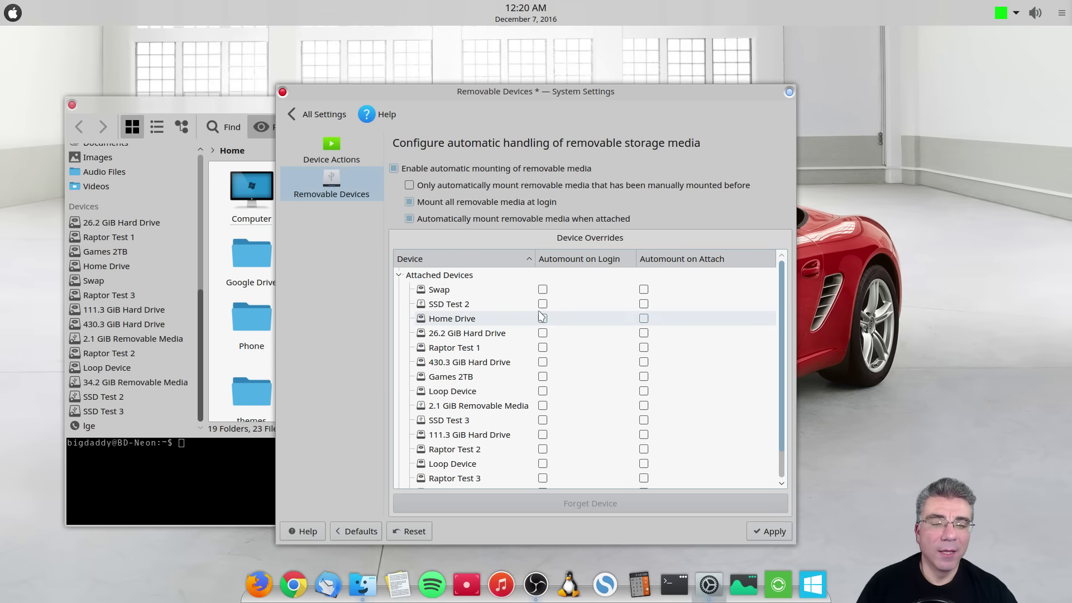
{"action": "scroll", "coordinate": [519, 369], "scroll_direction": "down", "scroll_amount": 1}
{"action": "scroll", "coordinate": [519, 362], "scroll_direction": "up", "scroll_amount": 1}
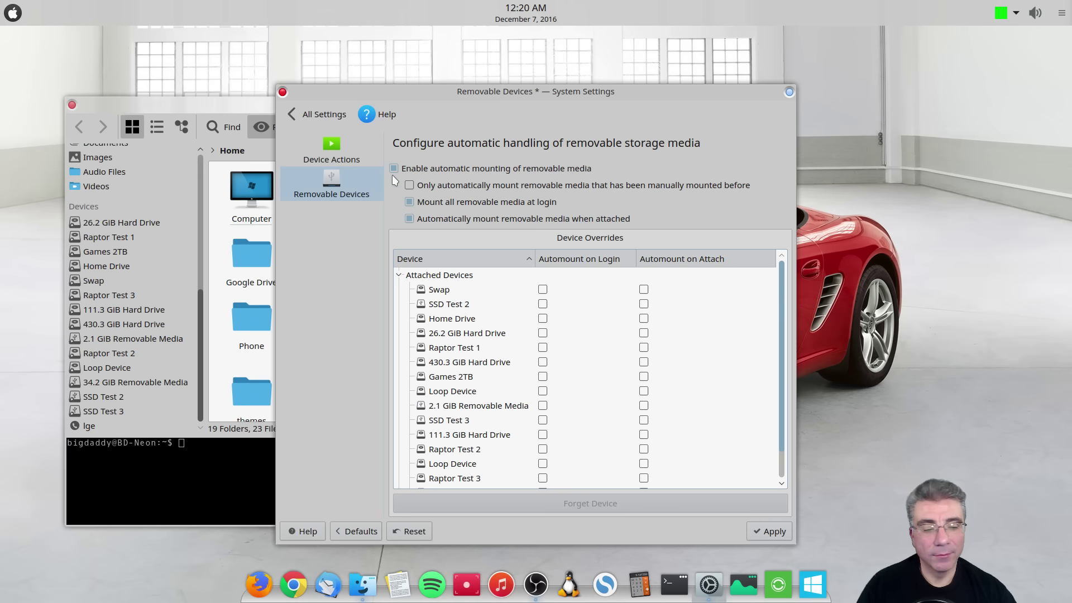
- Discard the automount changes, revisit Removable Storage, return to All Settings, and close Dolphin
{"action": "left_click", "coordinate": [325, 118]}
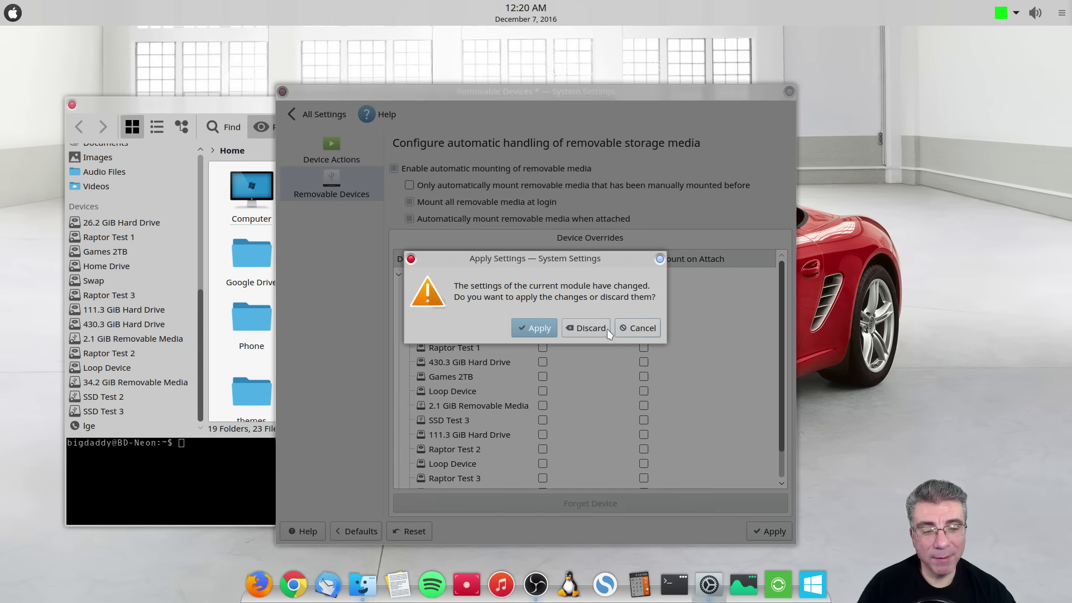
{"action": "left_click", "coordinate": [606, 329]}
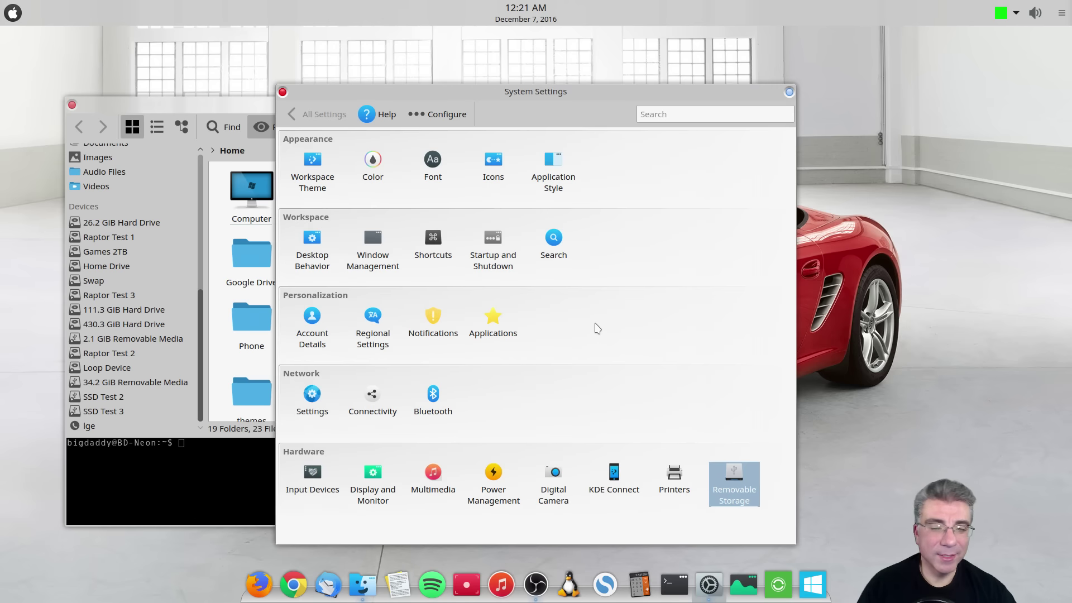
{"action": "left_click", "coordinate": [717, 471]}
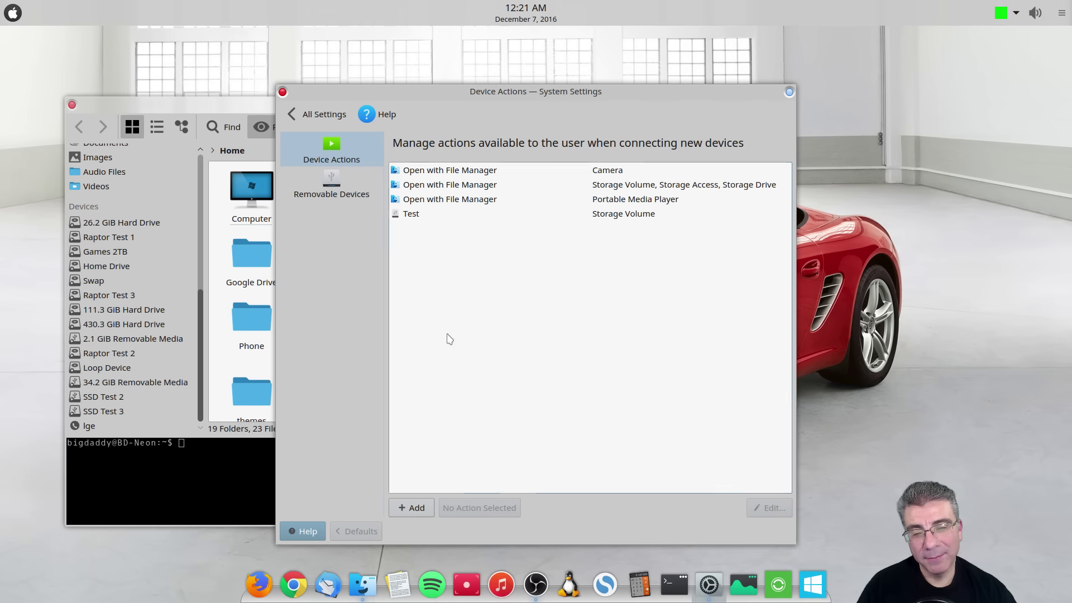
{"action": "left_click", "coordinate": [315, 110]}
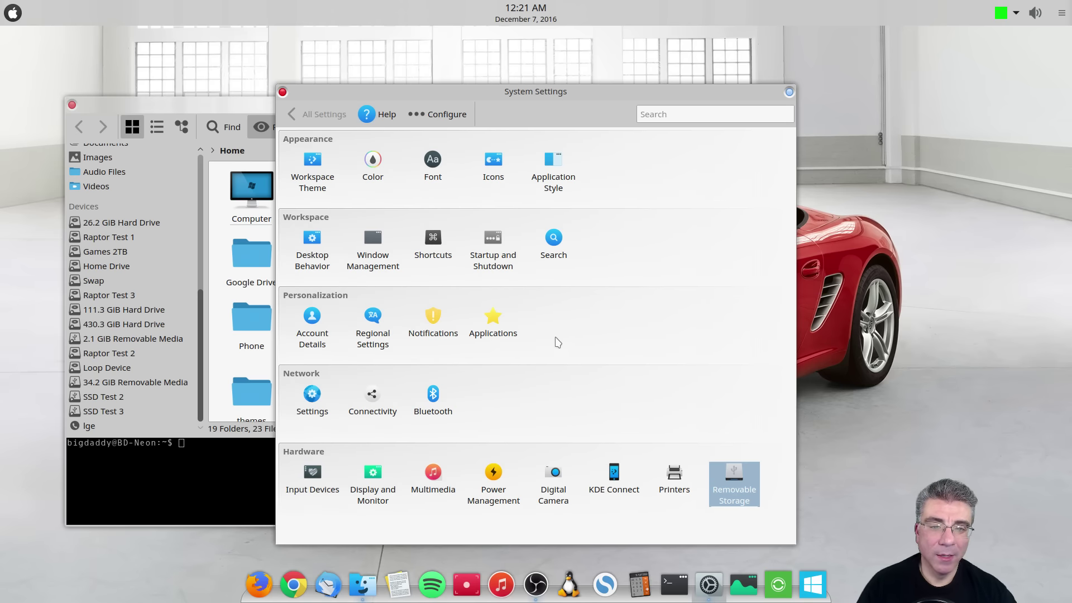
{"action": "left_click", "coordinate": [72, 104]}
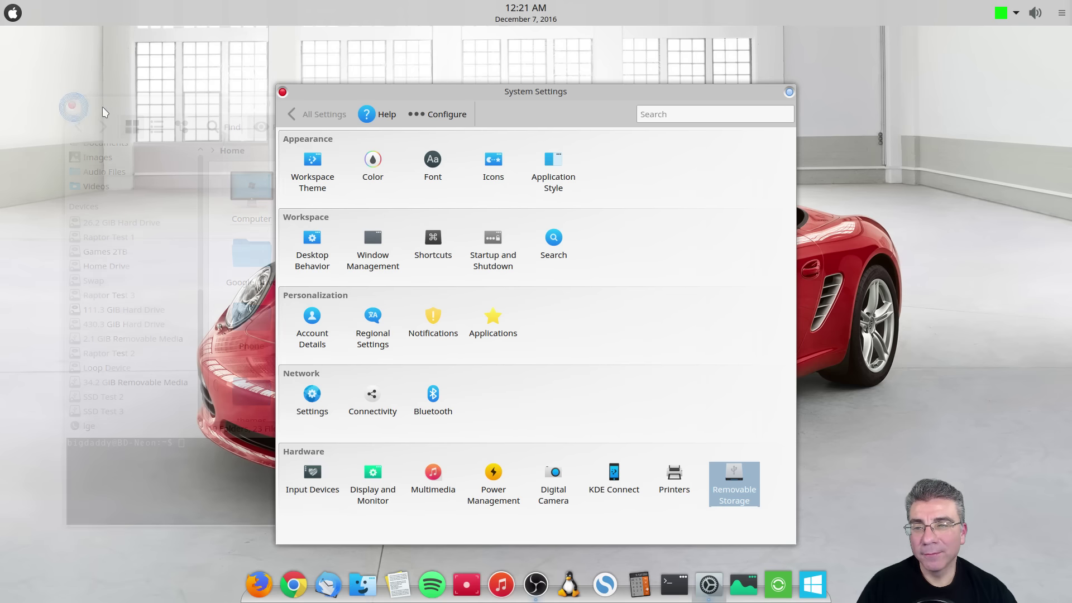
- Close the System Settings window, leaving the empty desktop
{"action": "left_click", "coordinate": [283, 93]}
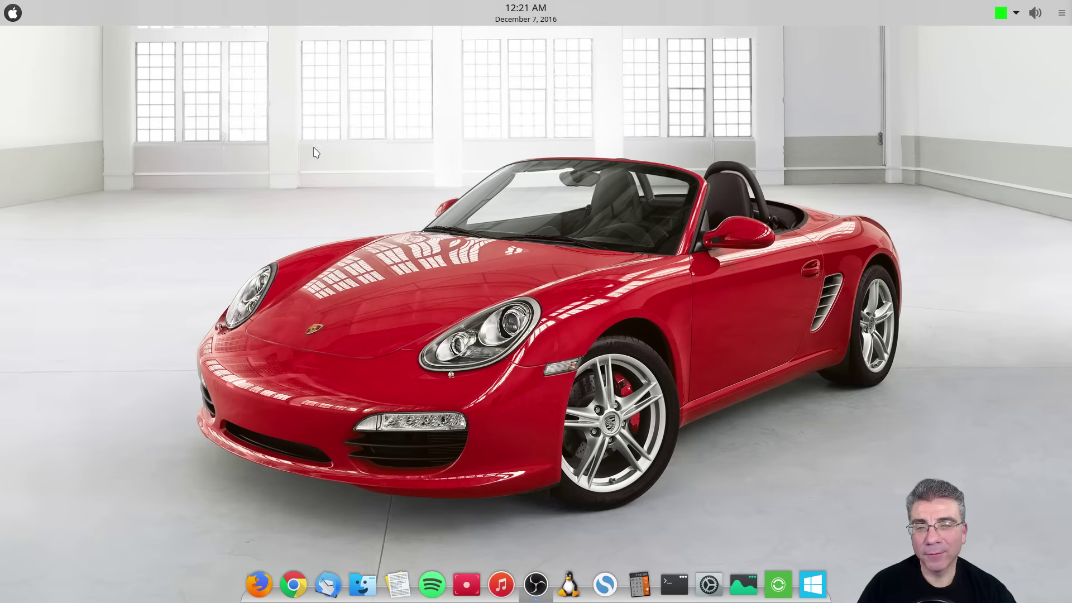